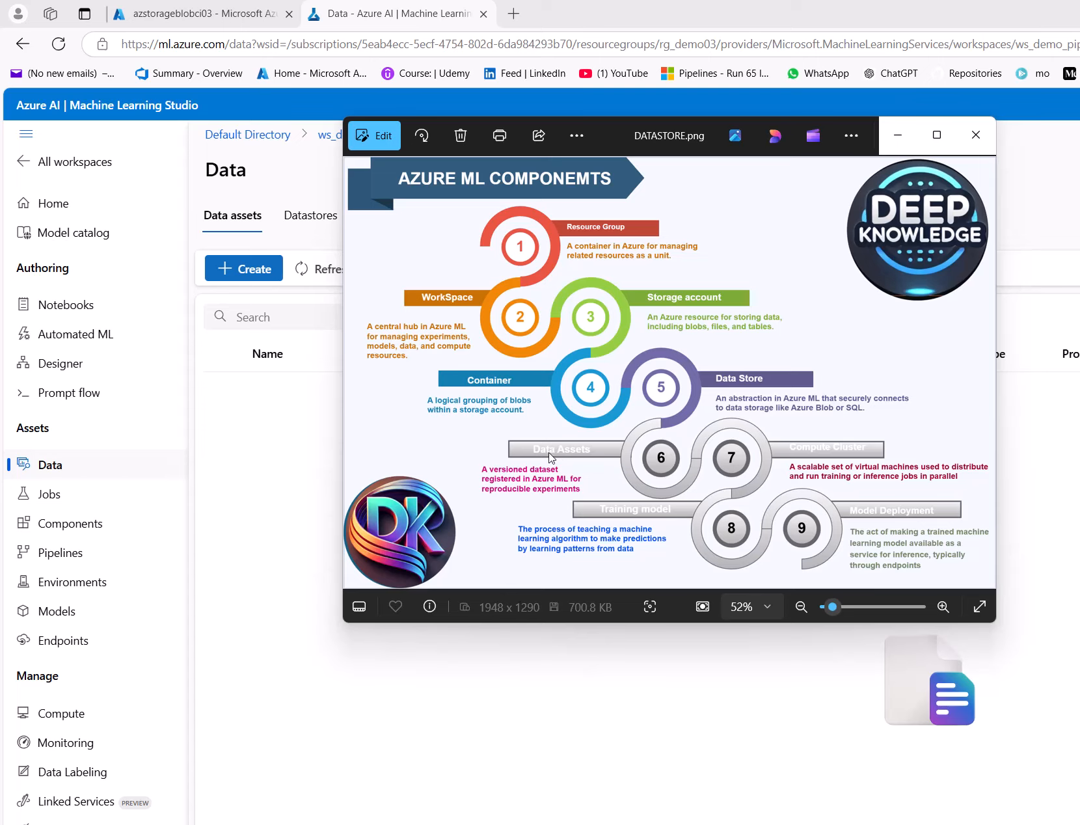
Step: Return to the Azure portal home page and close the existing Machine Learning Studio tab
left_click(293, 468)
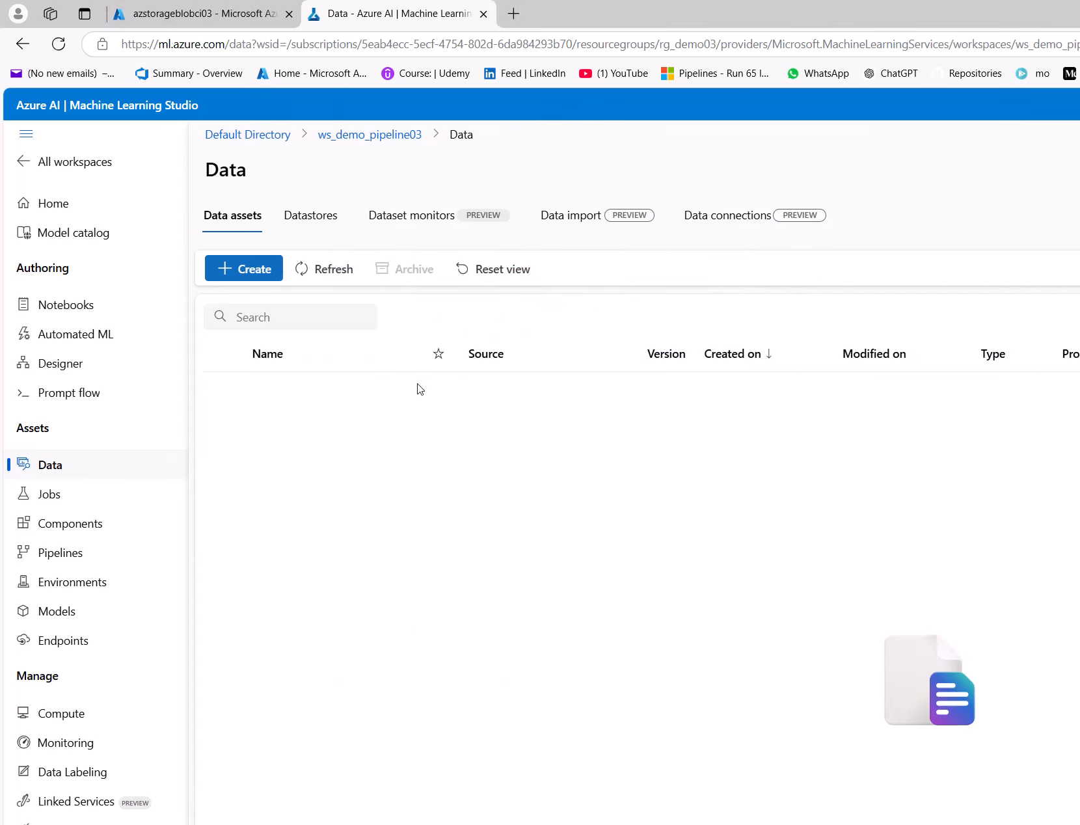
left_click(98, 106)
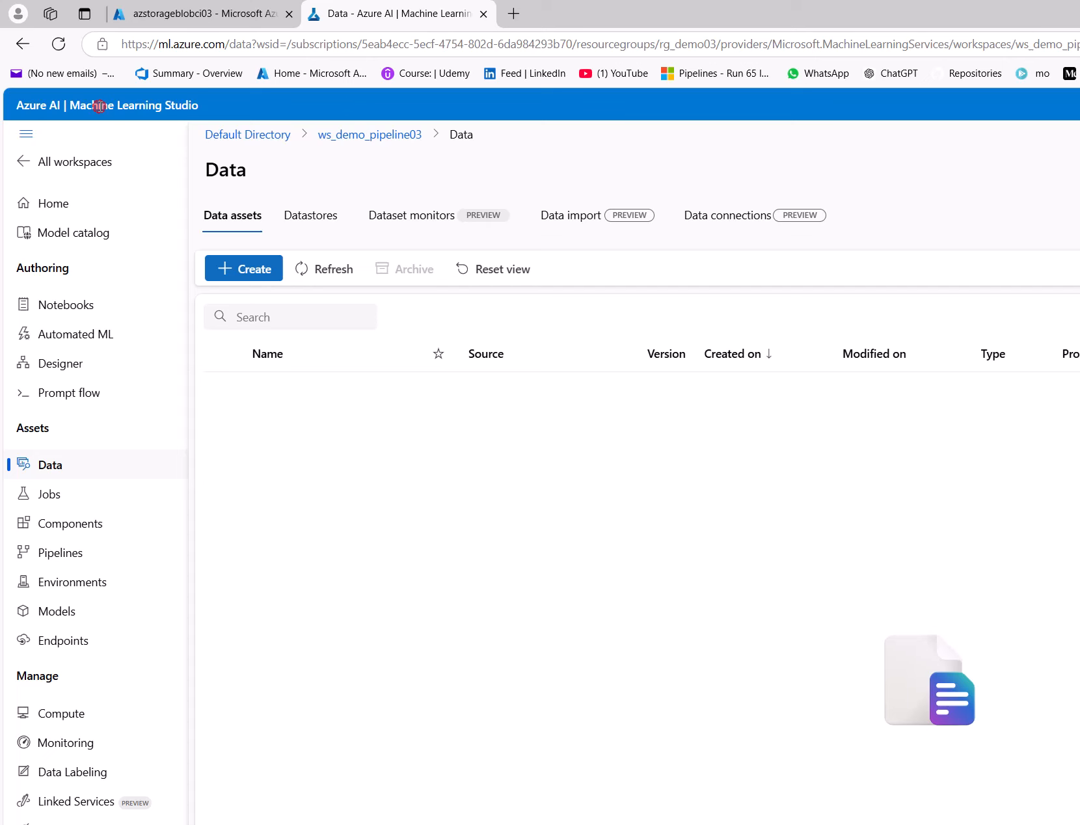
left_click(192, 13)
left_click(122, 106)
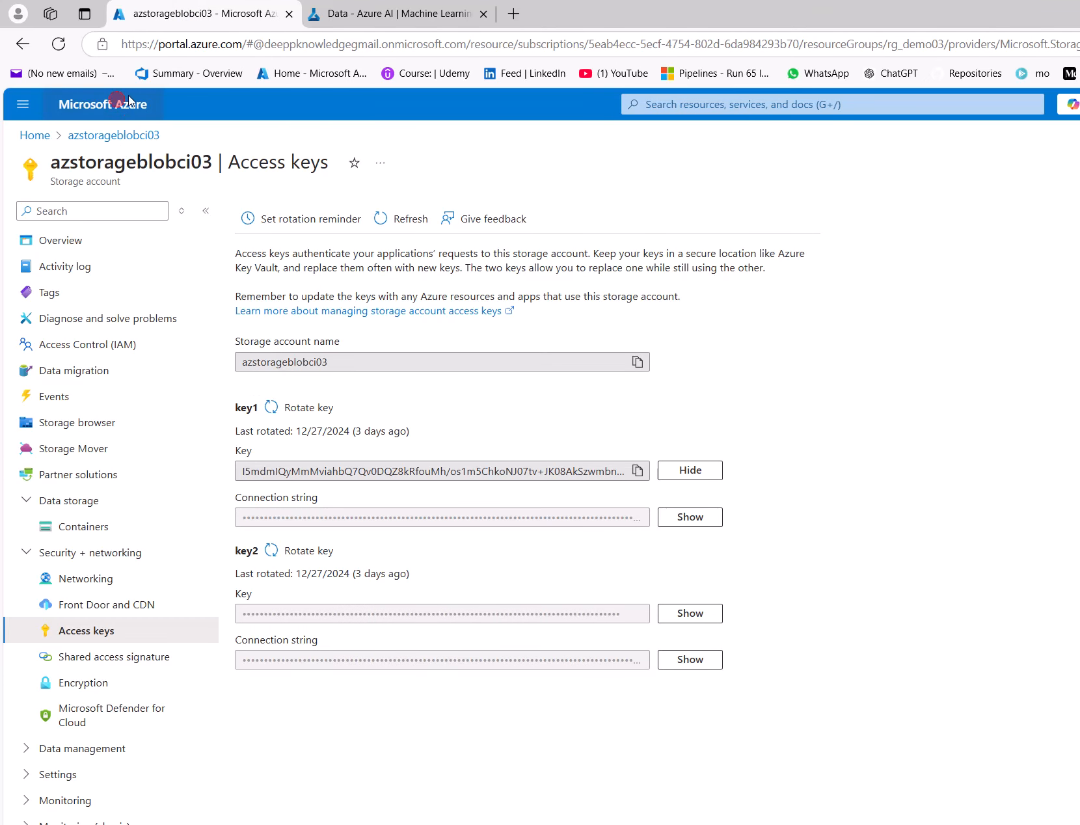
left_click(480, 14)
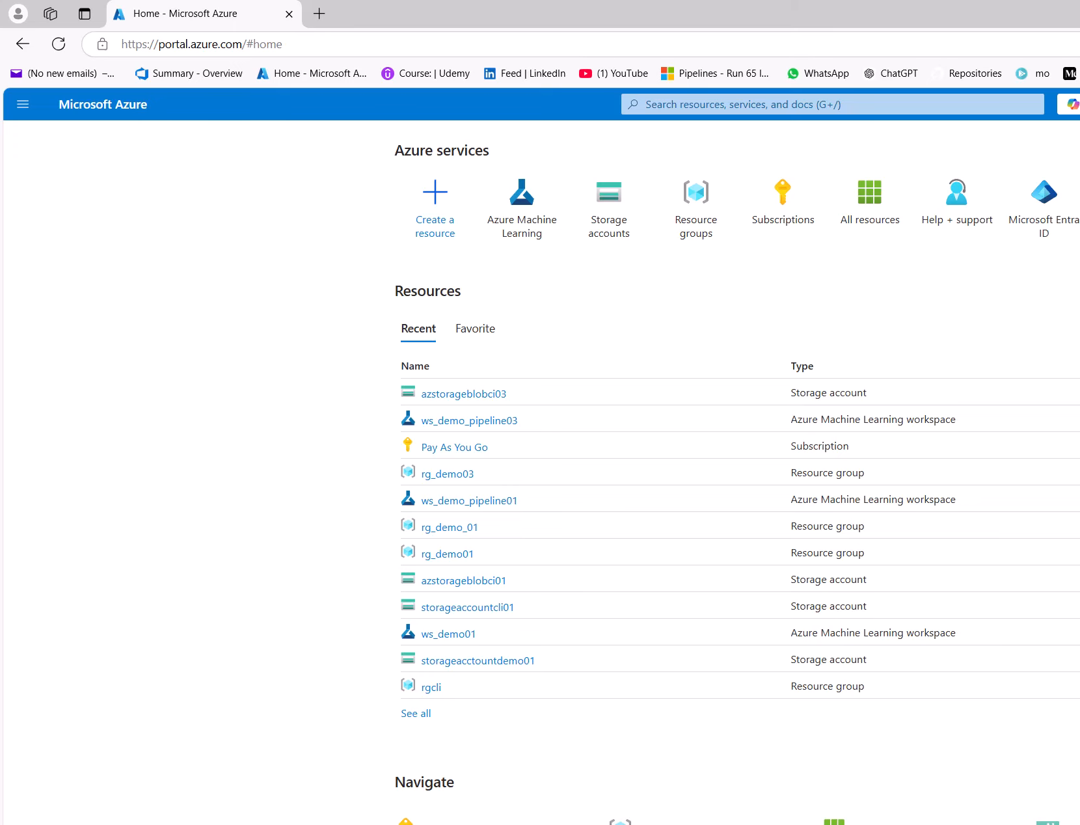
key("super+Down")
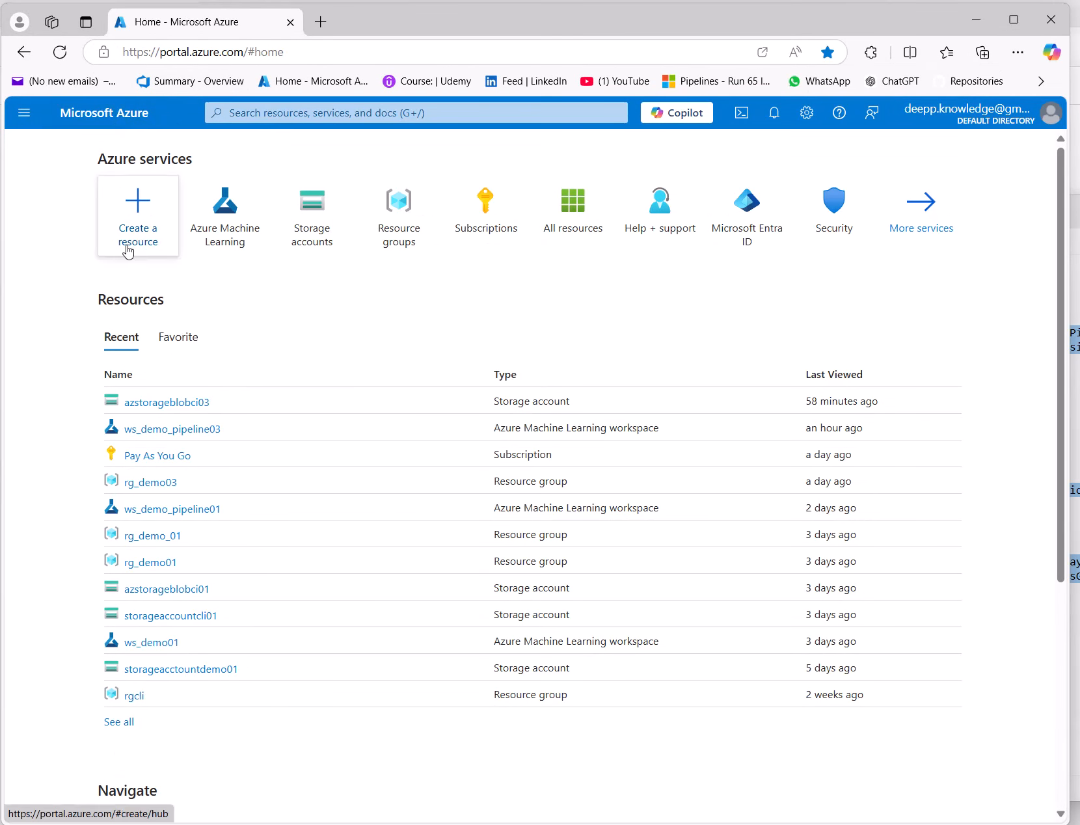
Step: Launch the studio for the ws_demo_pipeline03 workspace and check the datastores and data assets in its Data section
left_click(158, 430)
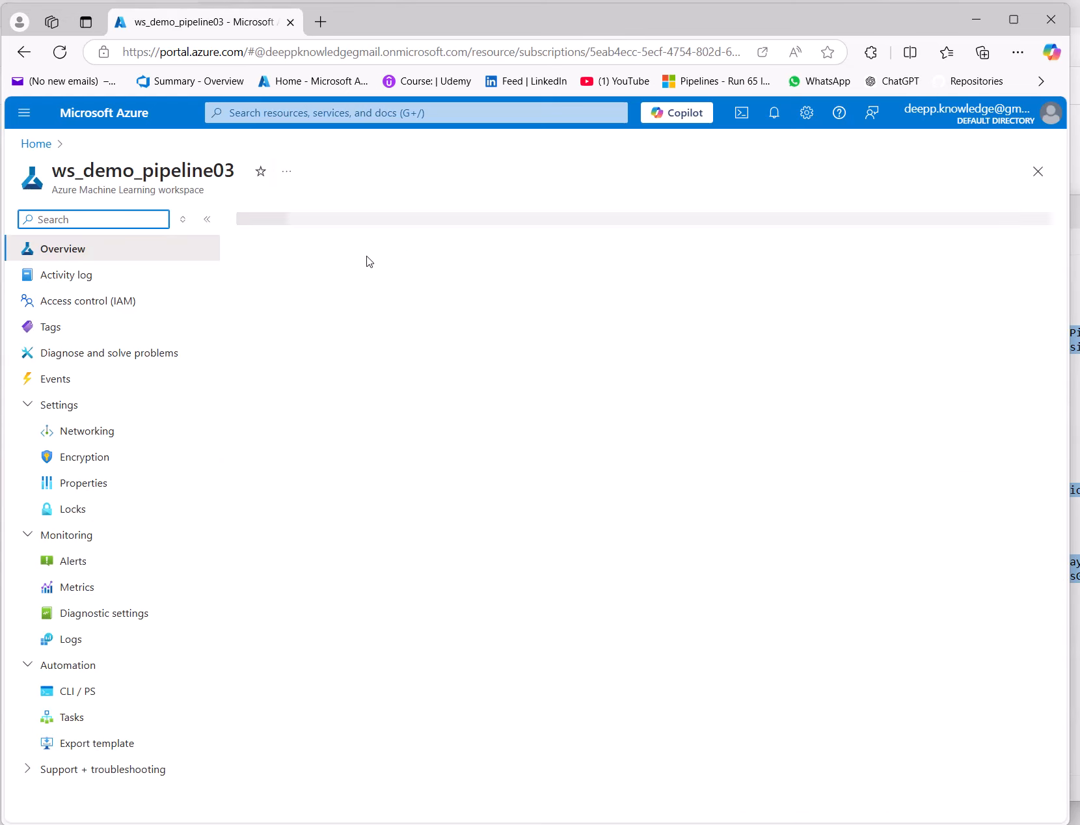
left_click(640, 637)
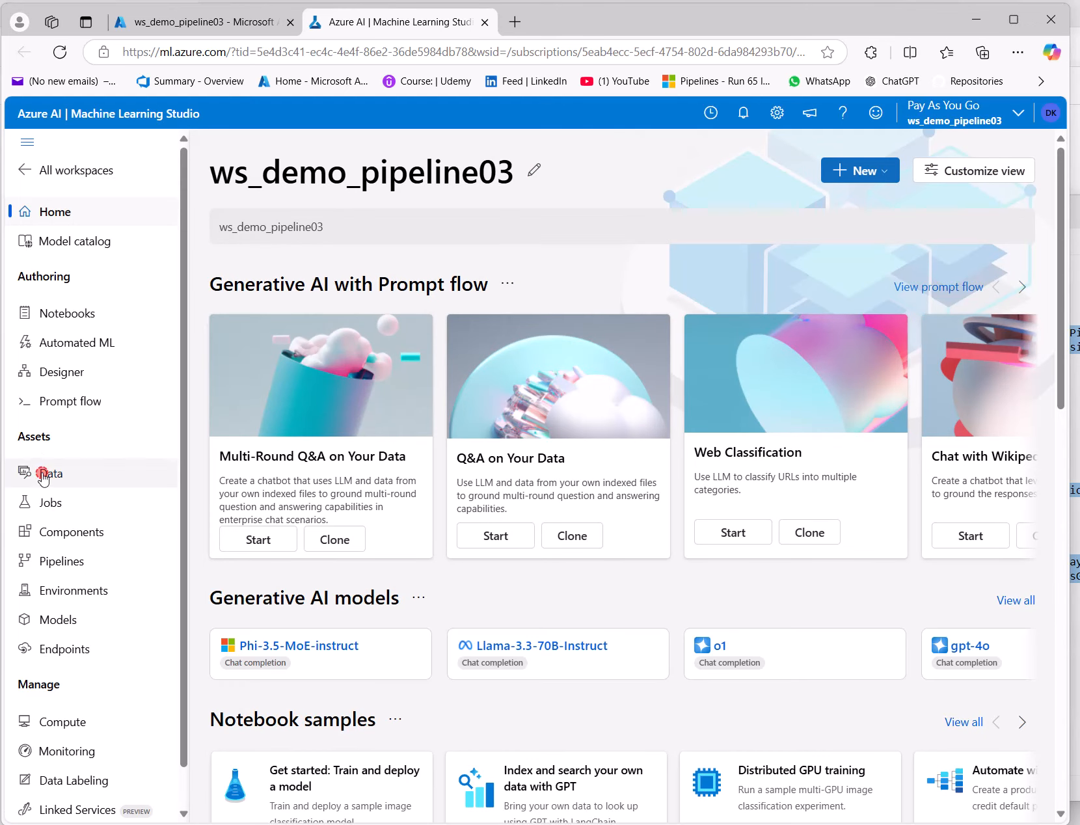
left_click(51, 479)
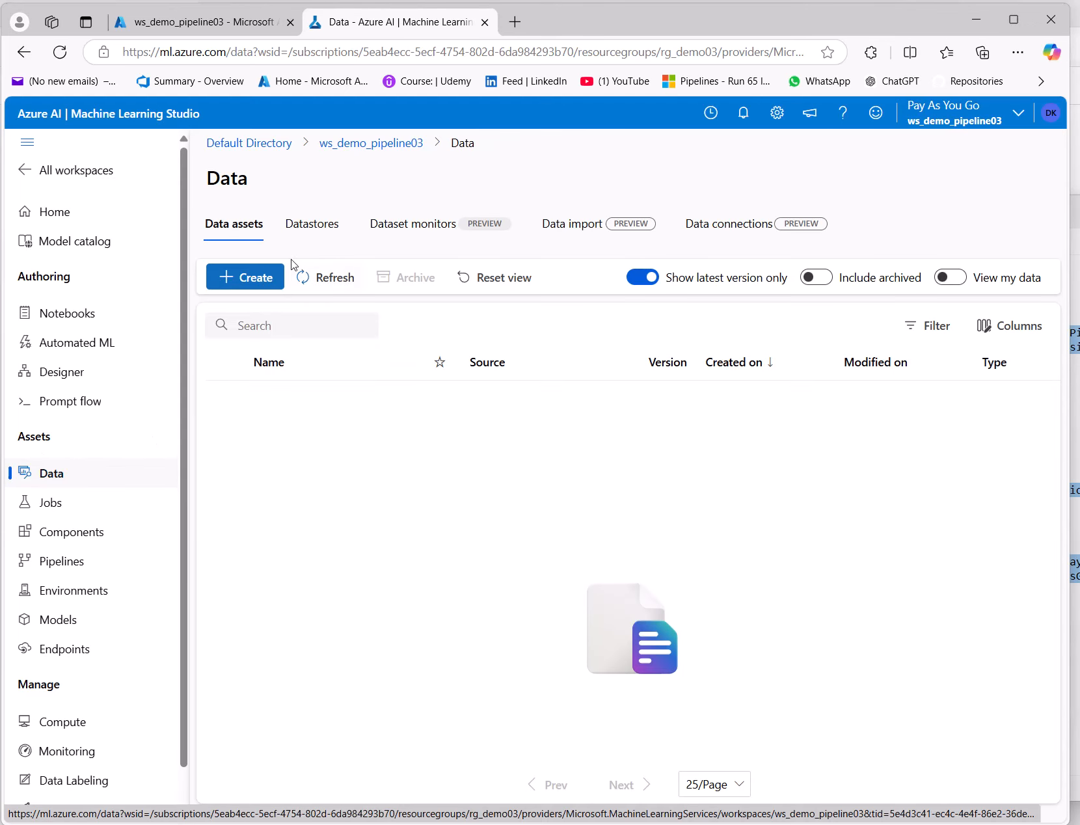
left_click(315, 229)
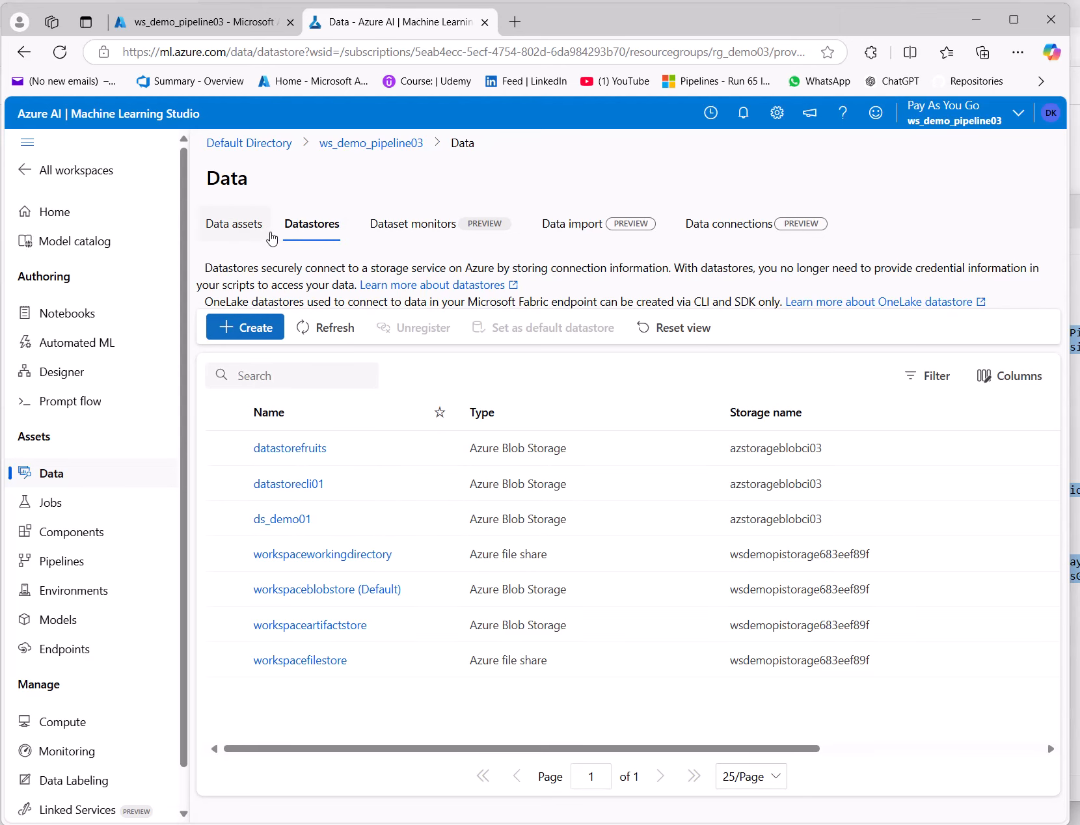
left_click(232, 226)
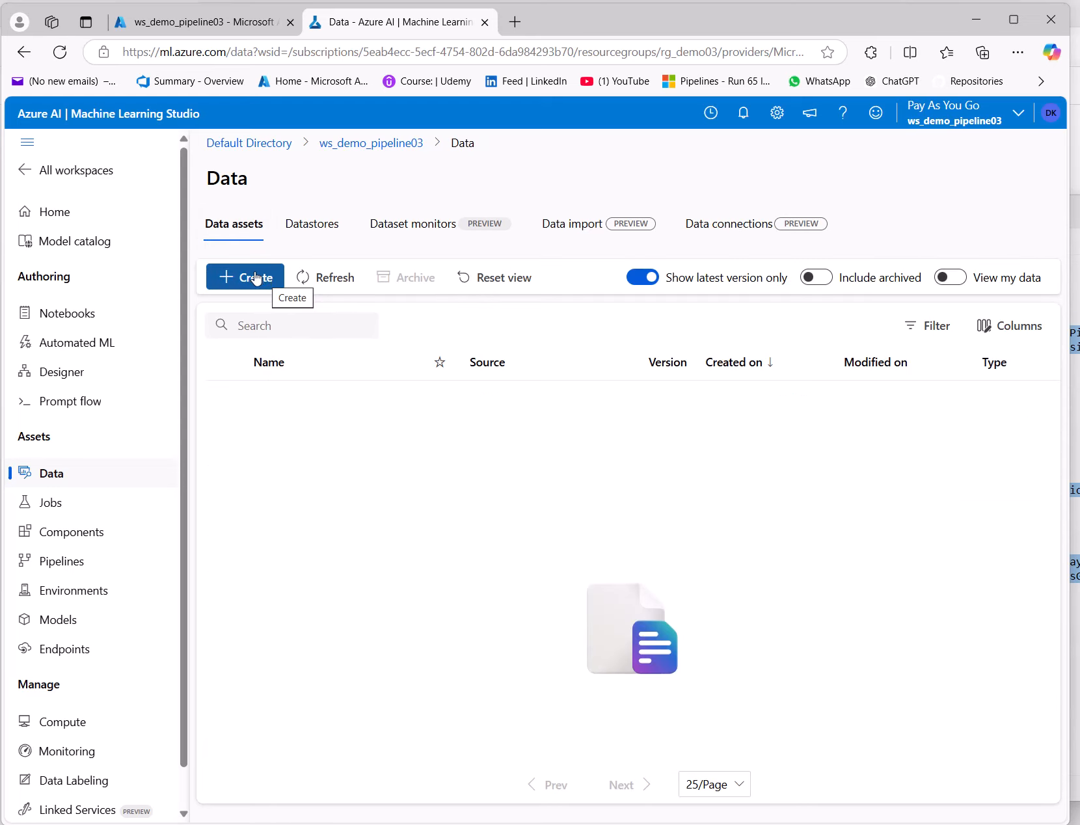
Step: Start creating a new data asset and name it dataasset01, leaving the description empty
left_click(255, 280)
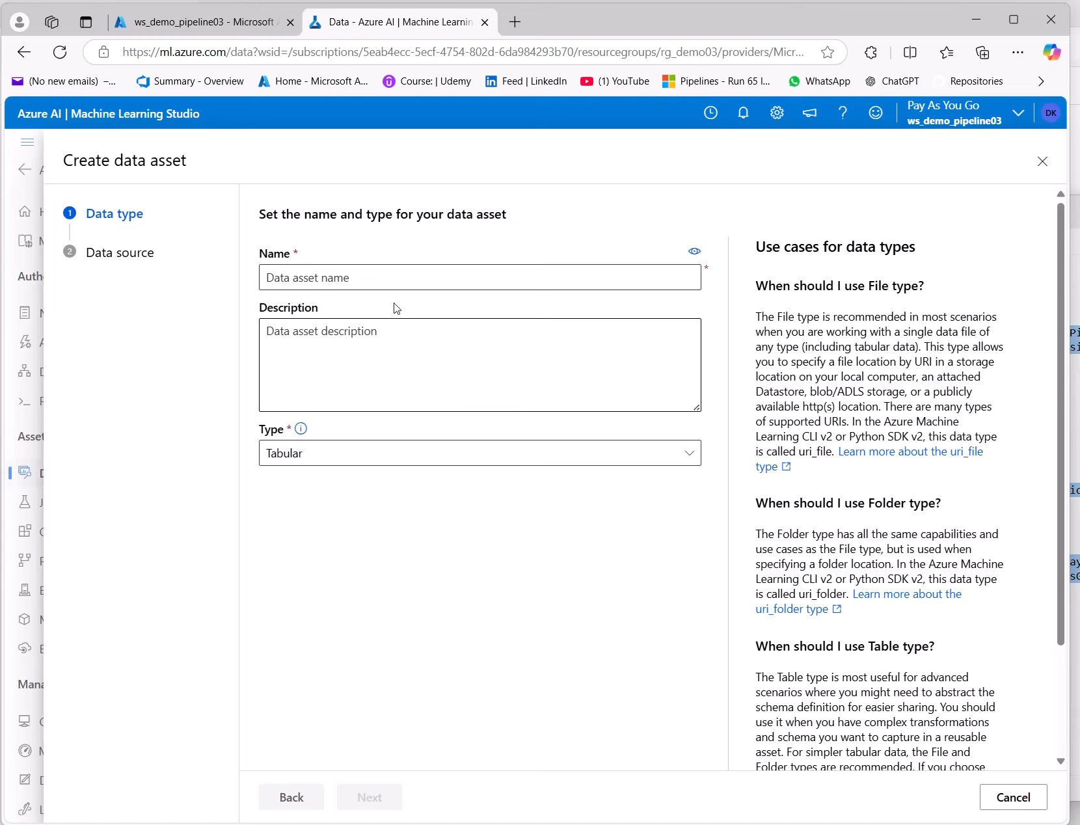
left_click(390, 279)
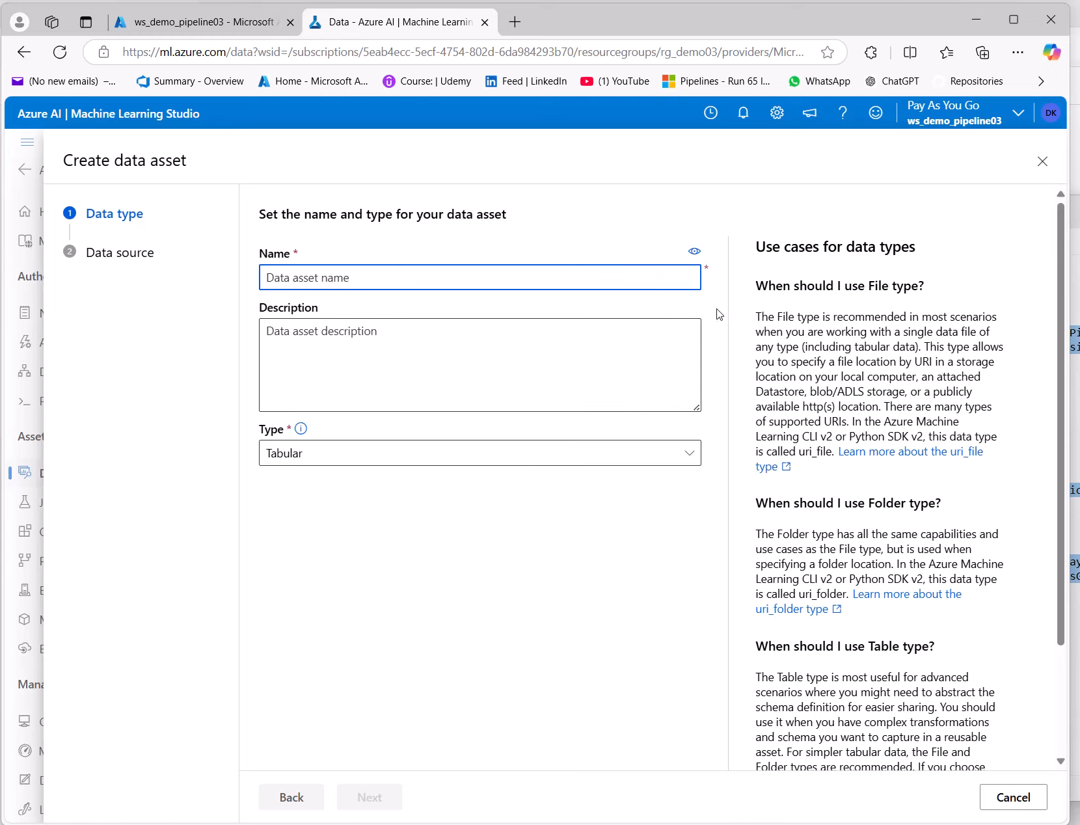
left_click(318, 278)
left_click_drag(757, 317, 989, 346)
left_click(783, 368)
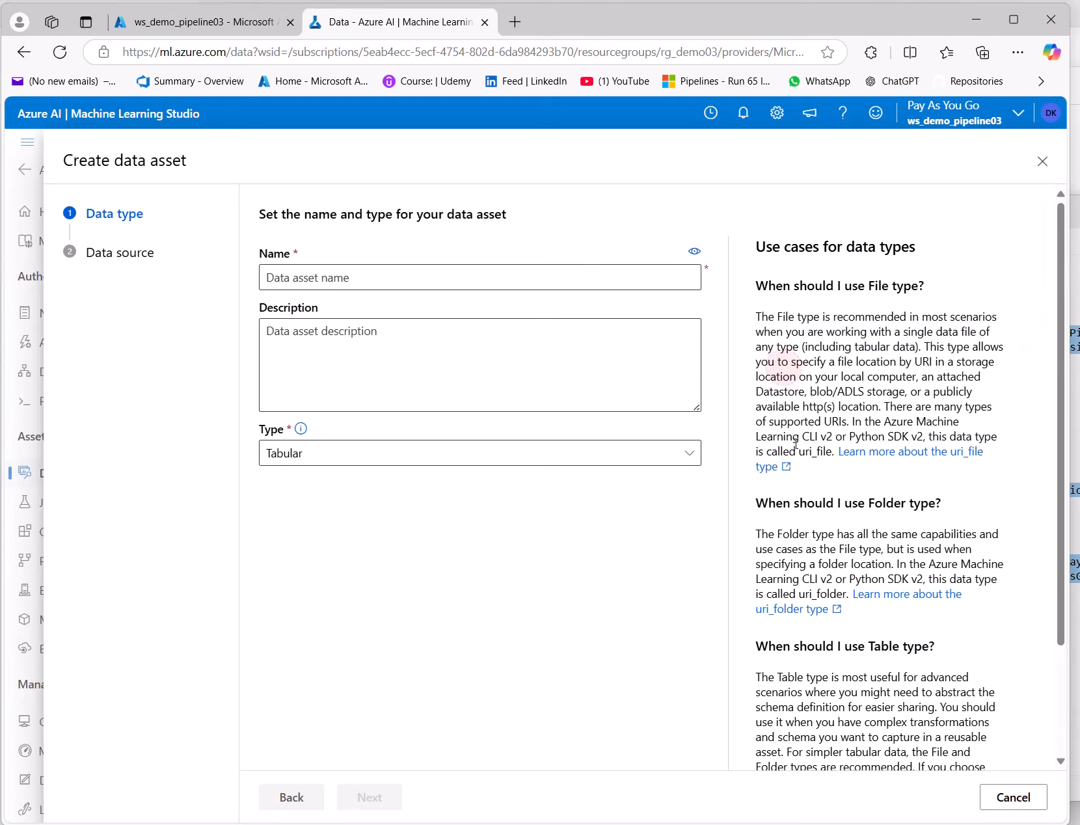
left_click_drag(814, 422, 805, 346)
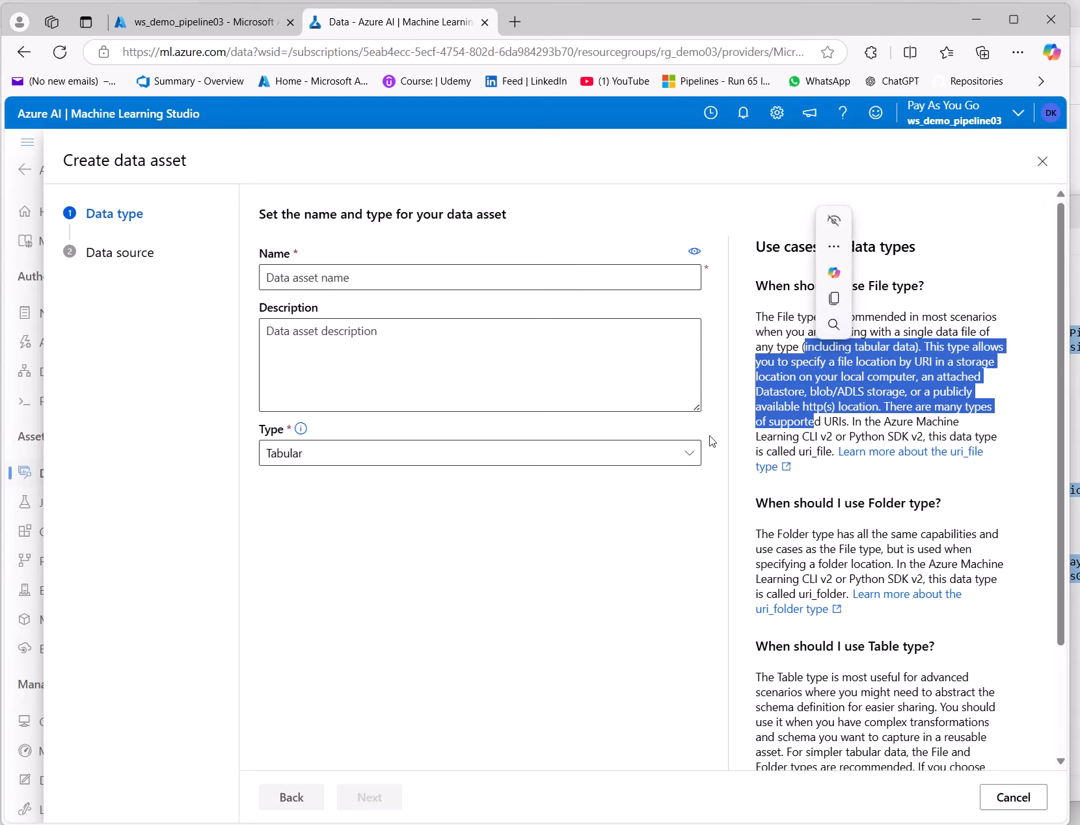
left_click(474, 281)
type("dat")
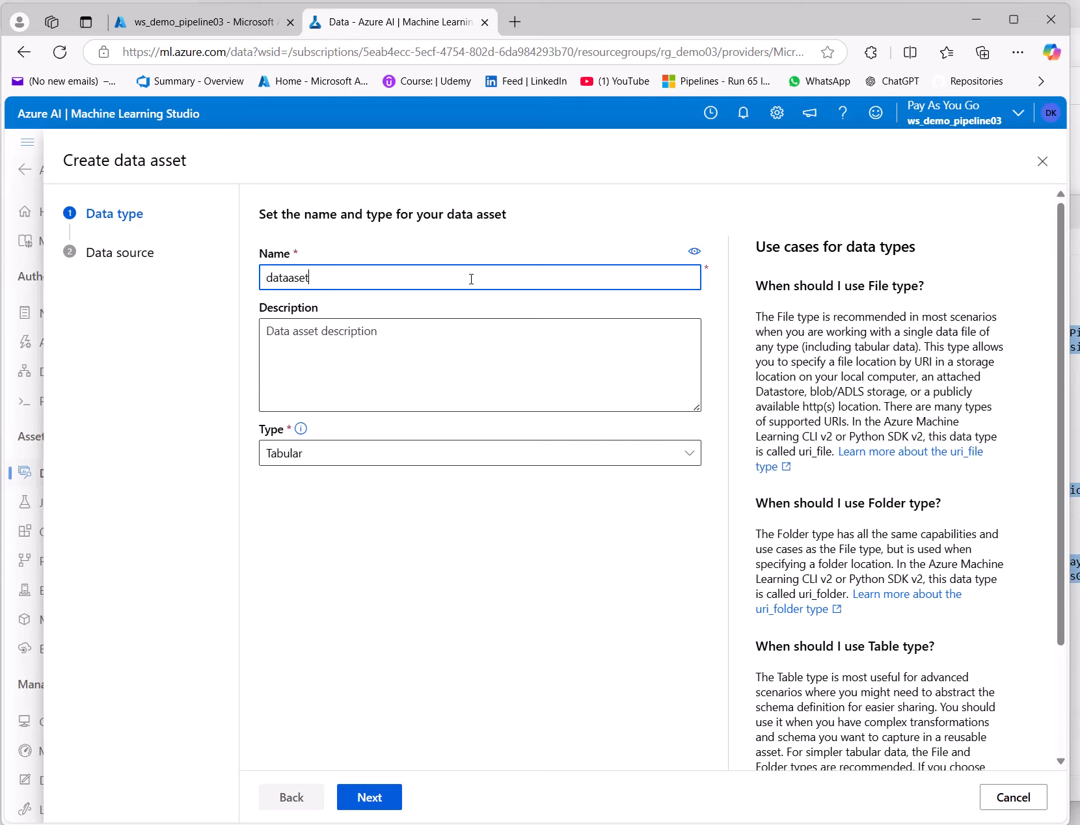
type("aasset01")
left_click(366, 357)
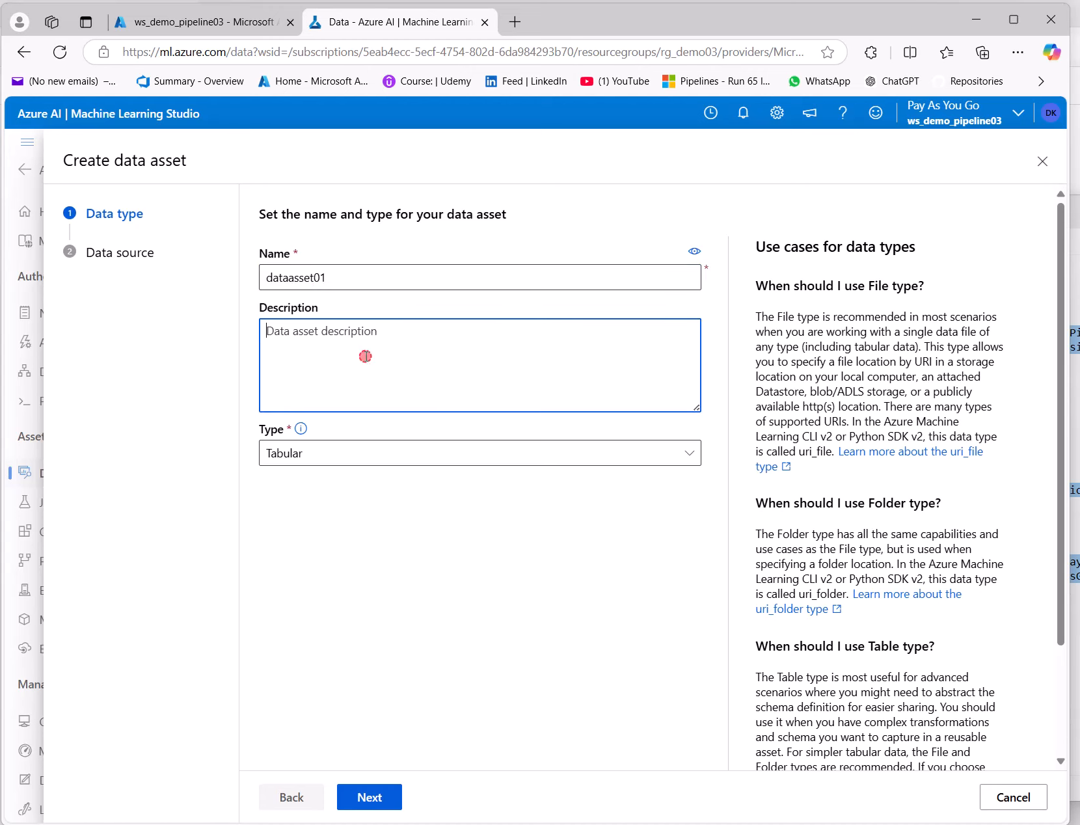
left_click(338, 348)
Step: Examine the available data asset types and the explanation of data types versus dataset types
left_click(357, 452)
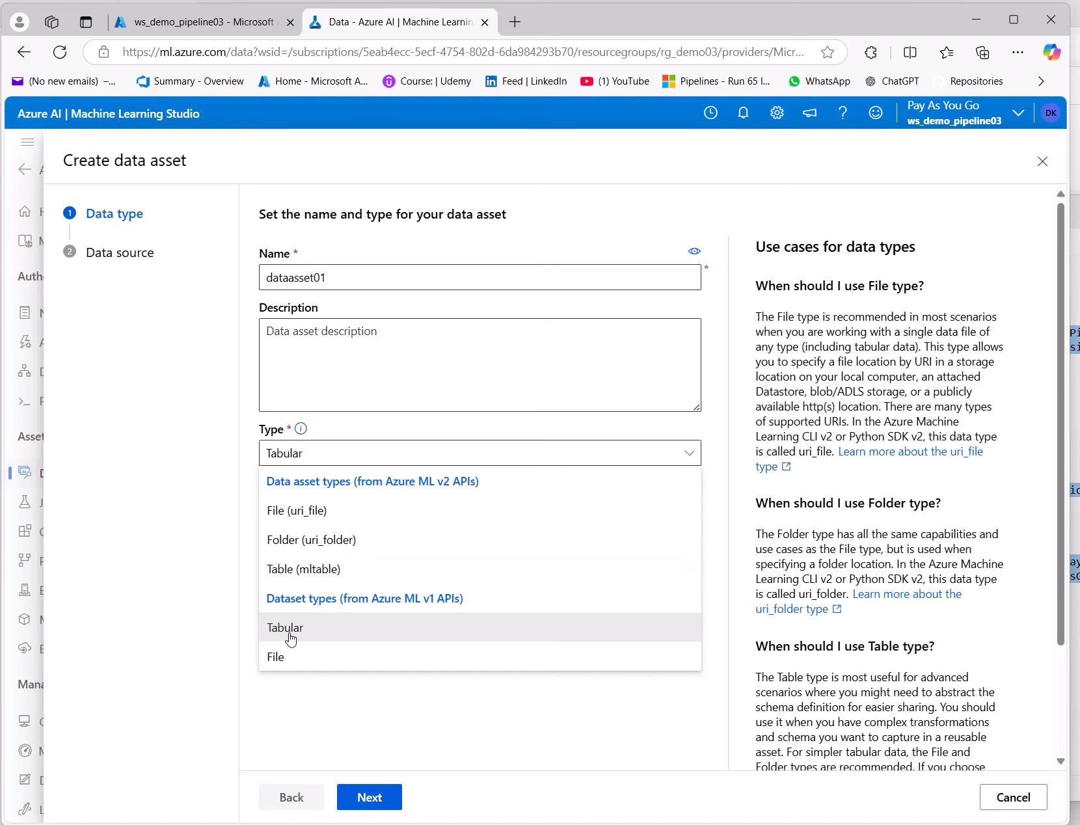
left_click(176, 512)
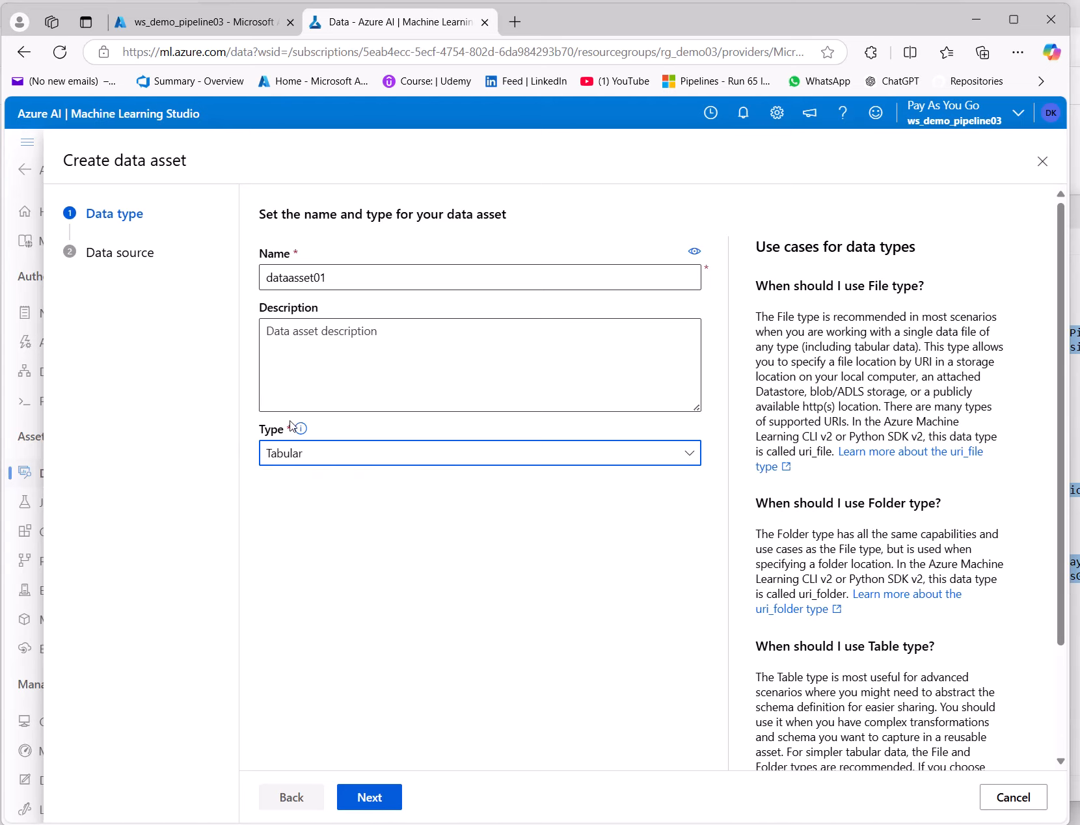
right_click(308, 440)
left_click(221, 457)
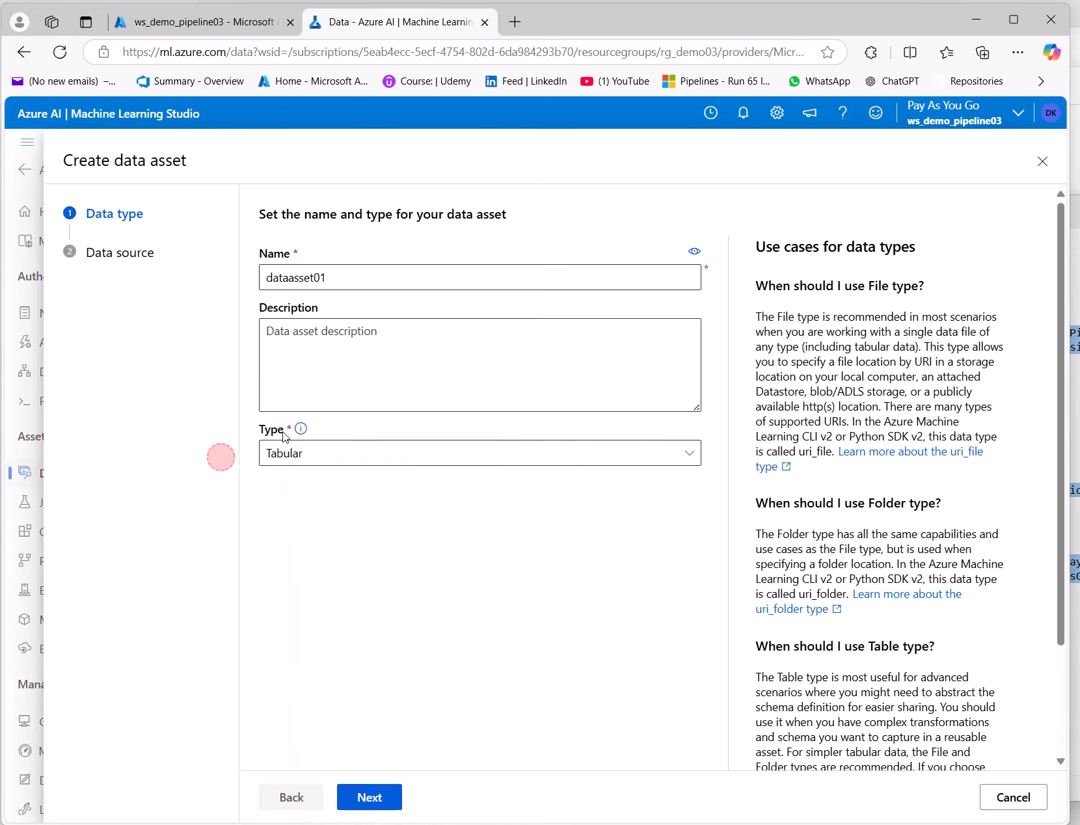
left_click(300, 429)
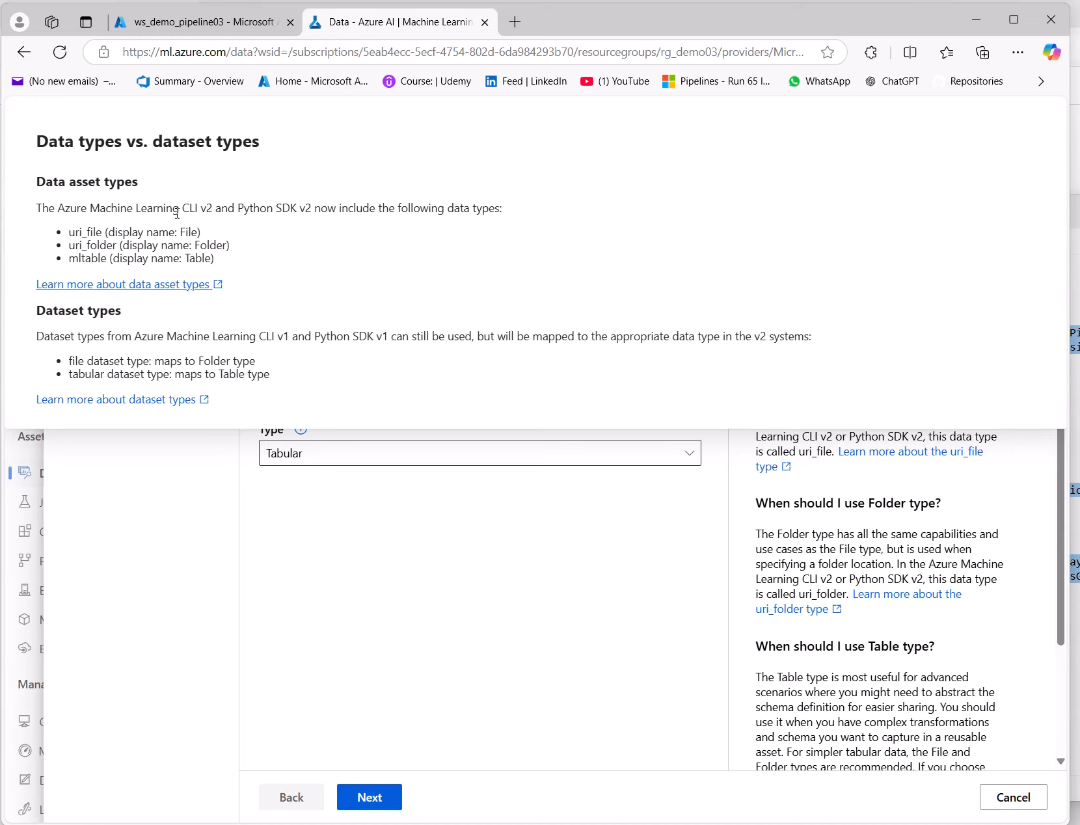
left_click_drag(209, 208, 520, 218)
triple_click(192, 232)
left_click_drag(192, 232, 199, 245)
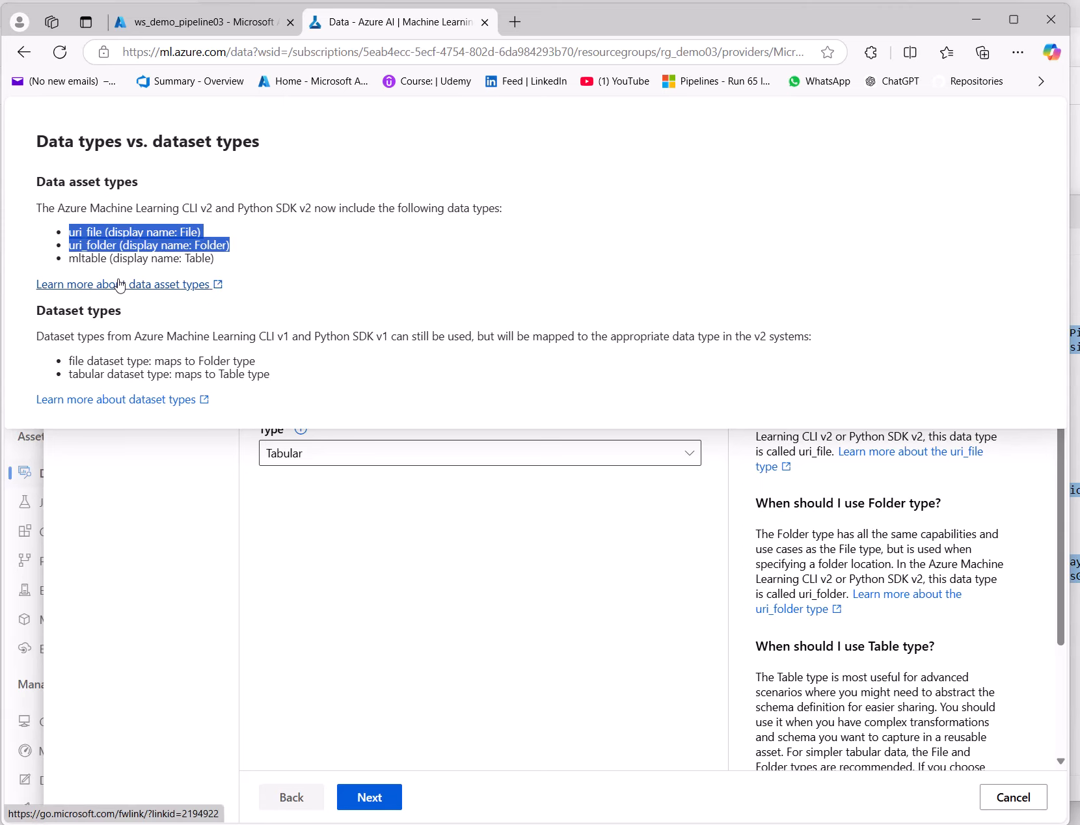
left_click(303, 559)
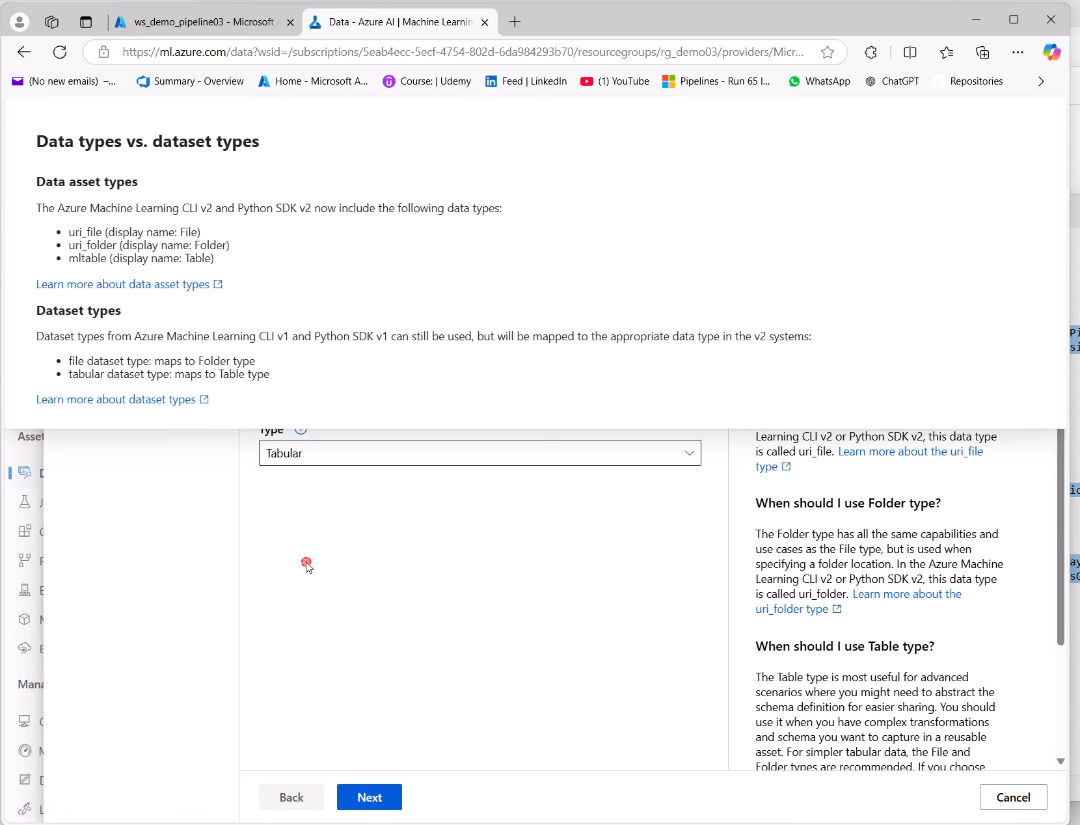
Step: Set the data asset type to the v1 Tabular dataset type and continue to the data source stage
left_click(337, 459)
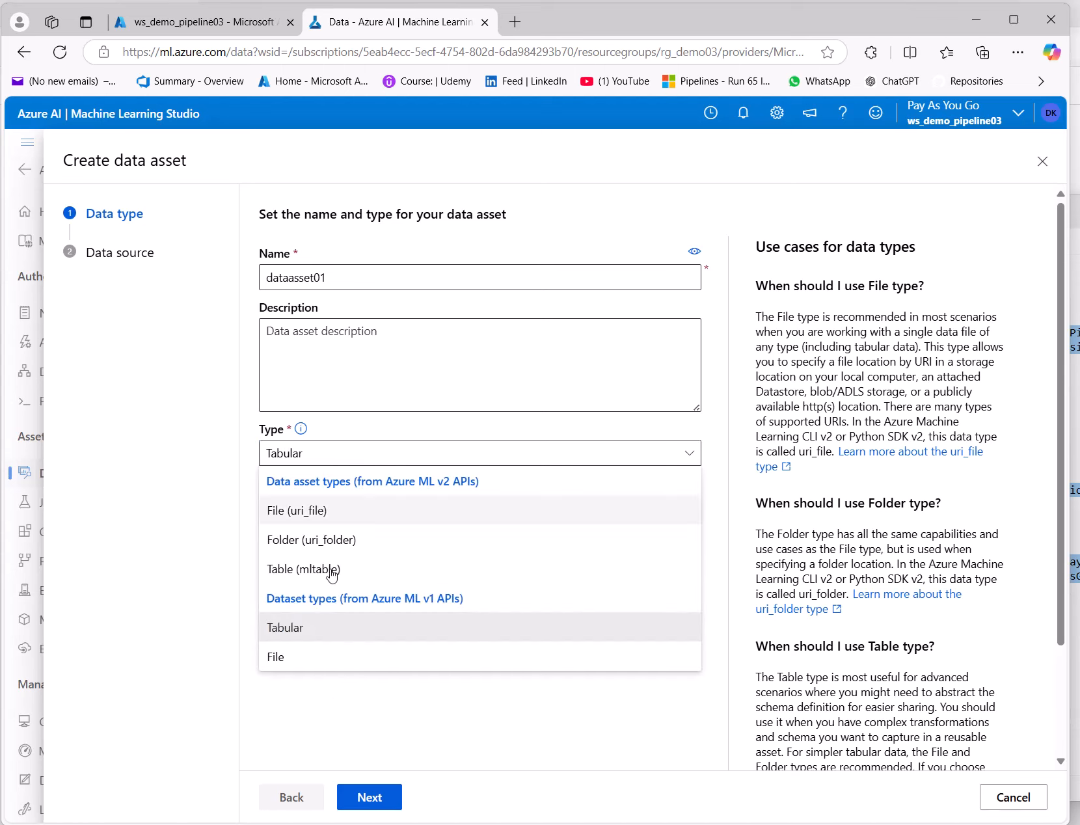
left_click(282, 629)
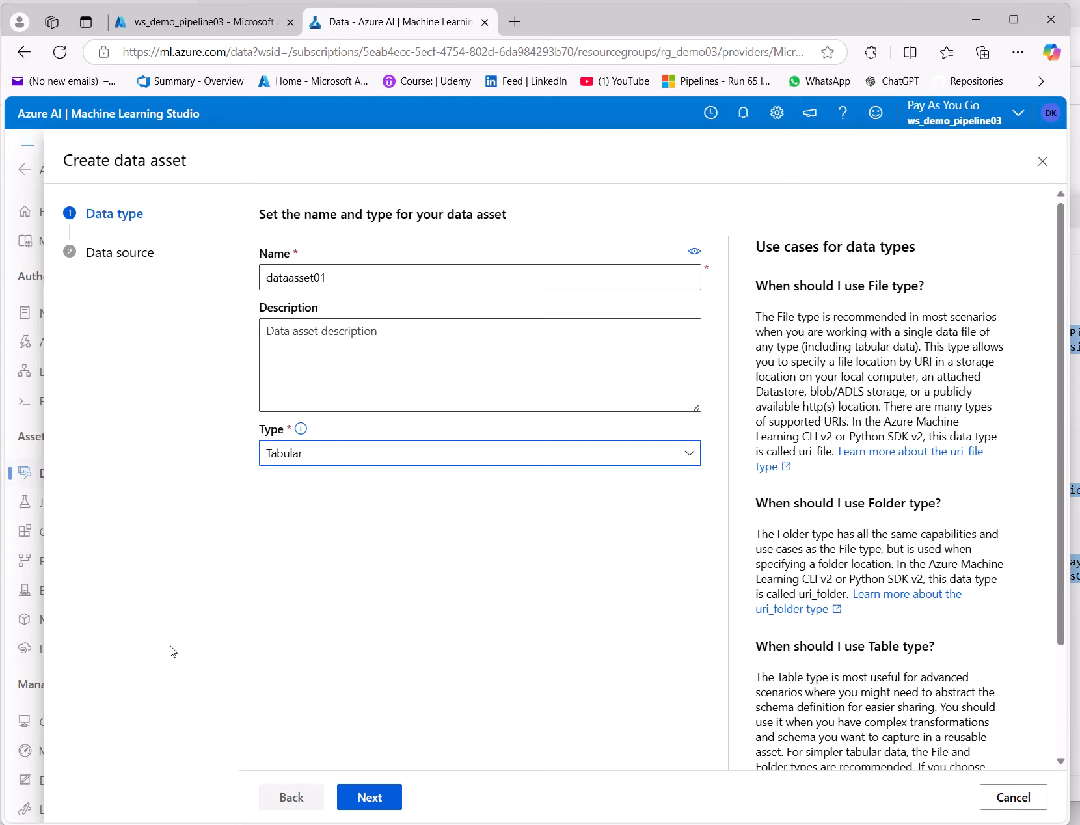
left_click(370, 798)
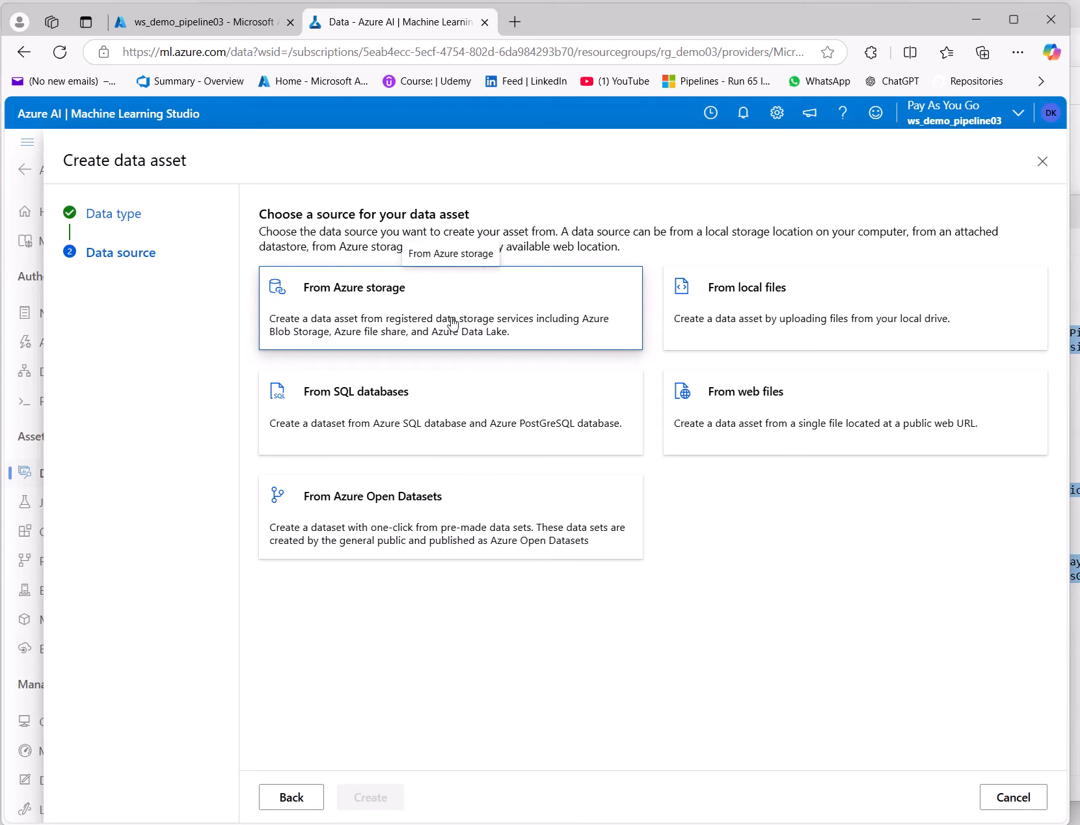
Step: Try each data source option in turn: Azure storage, local files, SQL databases, web files and Azure Open Datasets
left_click(349, 306)
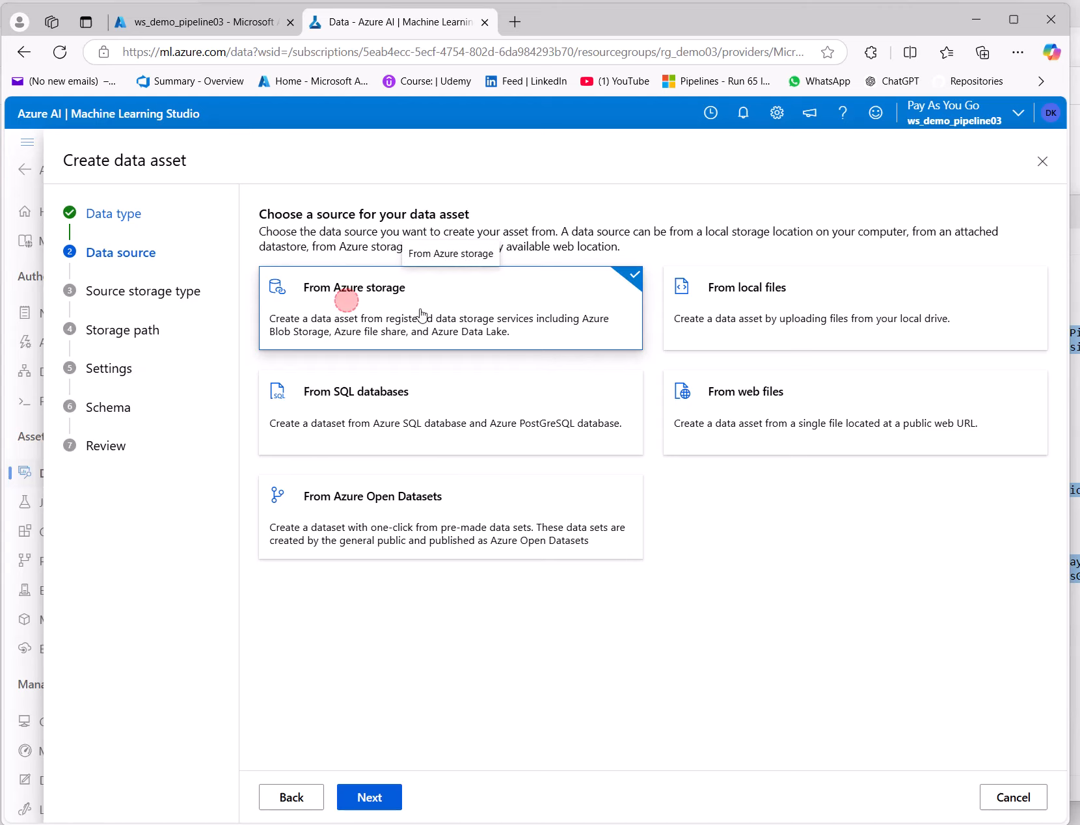
left_click(752, 321)
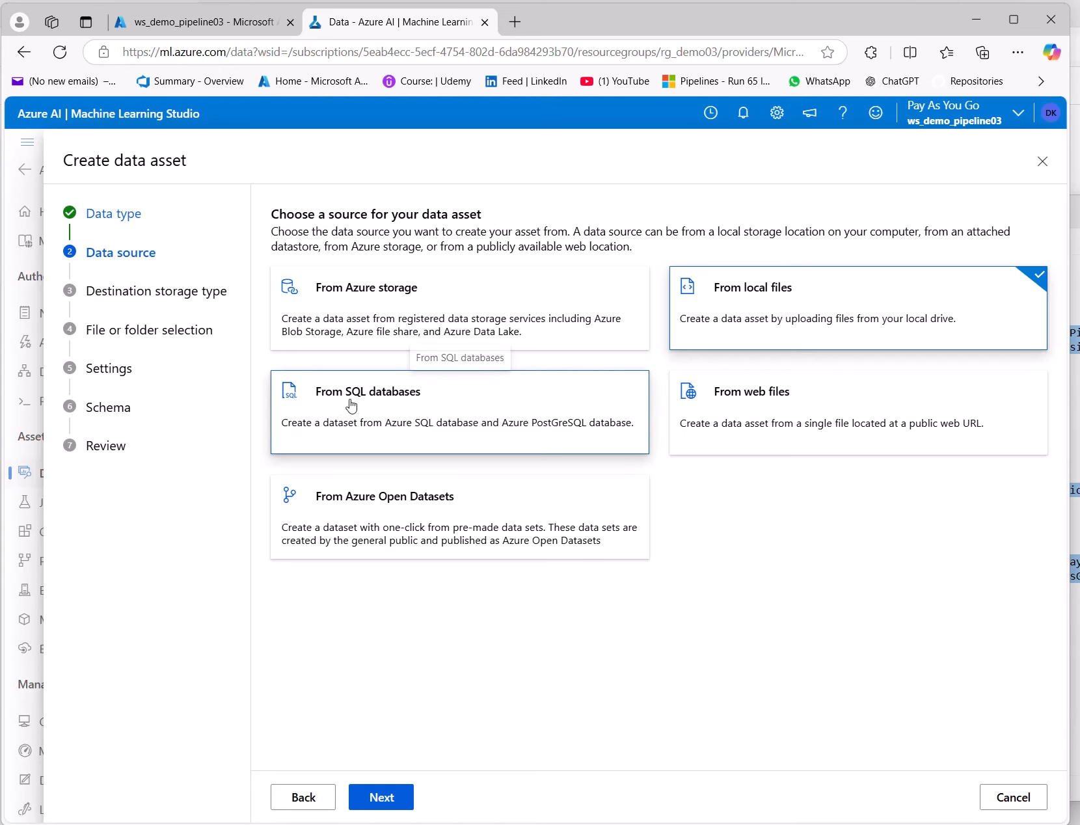
left_click(463, 415)
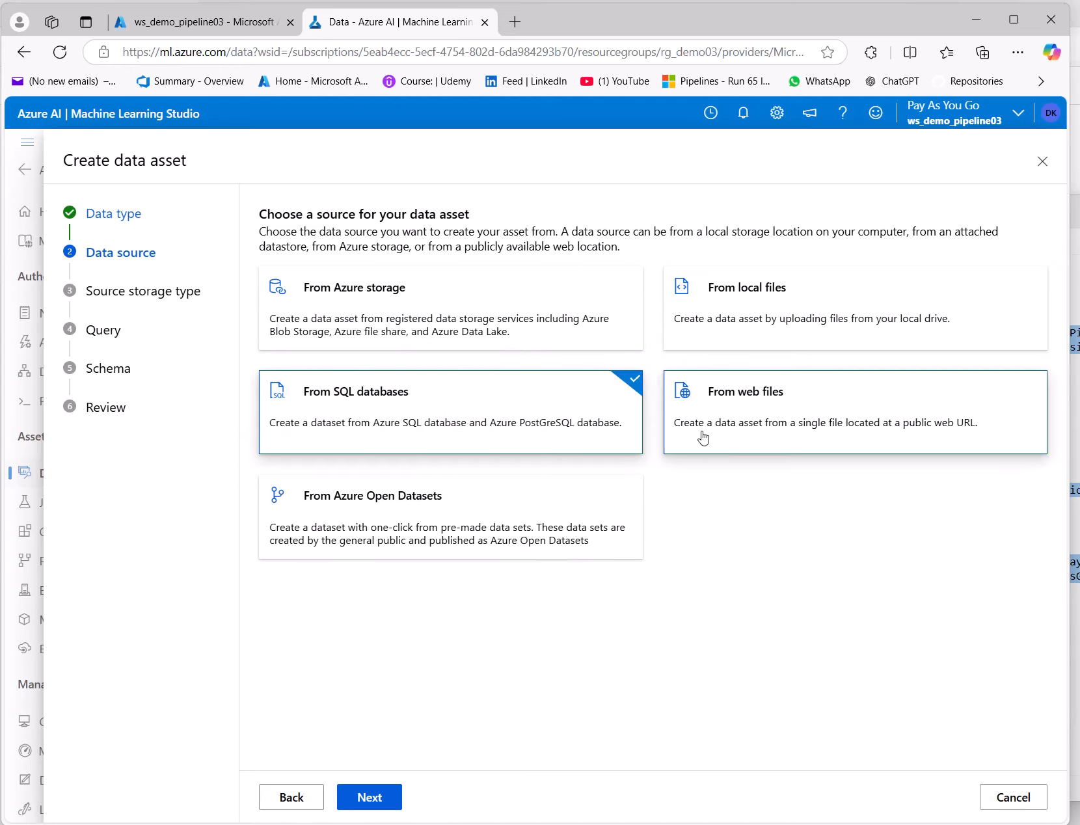
left_click(758, 419)
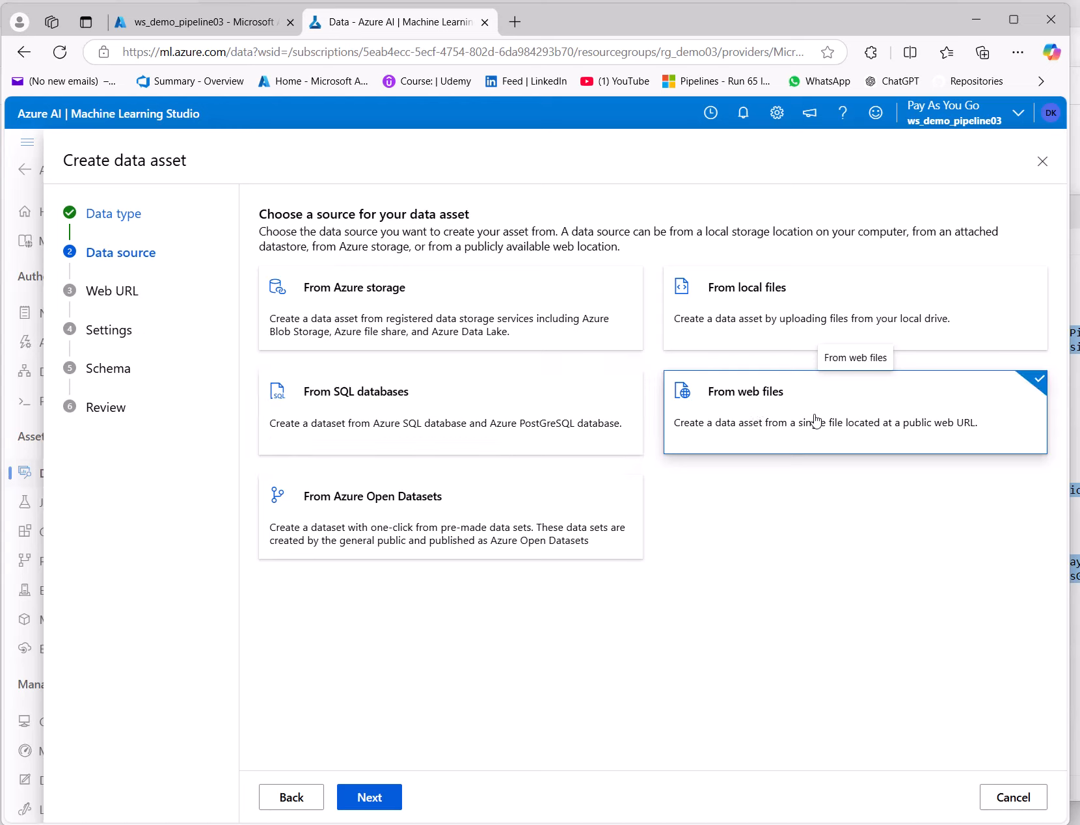
left_click(411, 524)
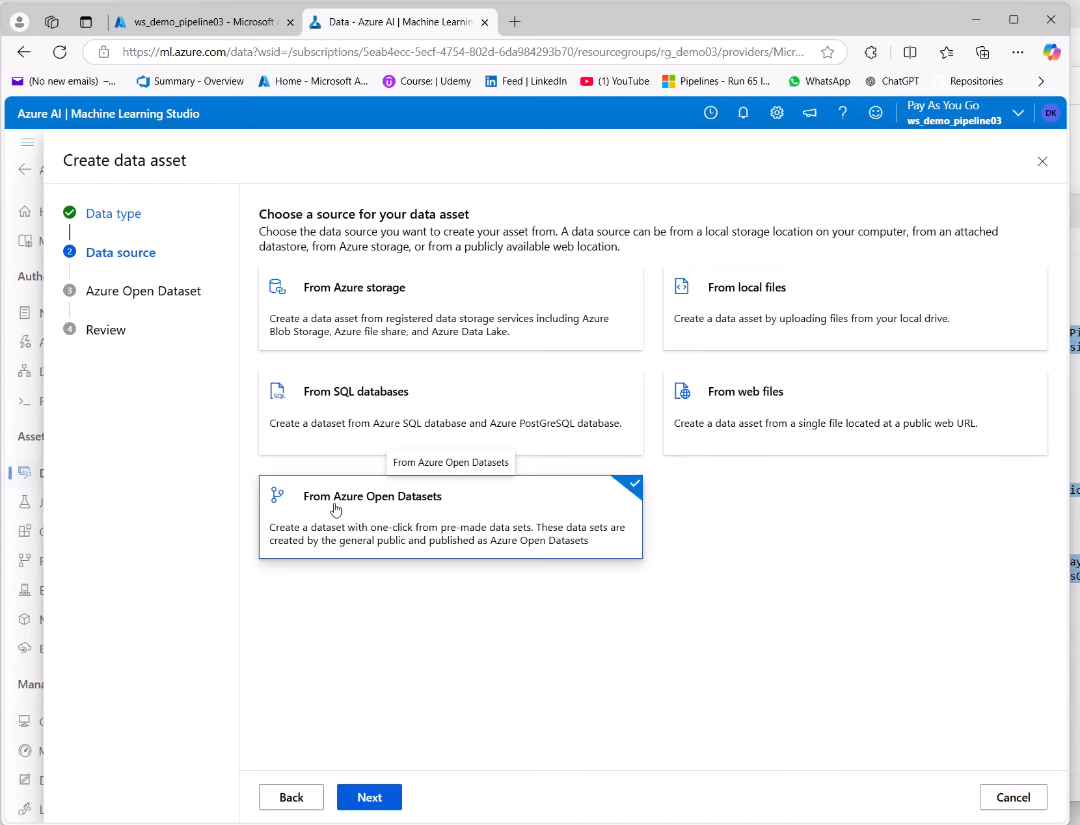
Step: Choose Azure storage as the data source, with the Azure Blob Storage datastore datastorecli01, and continue to the storage path stage
left_click(368, 289)
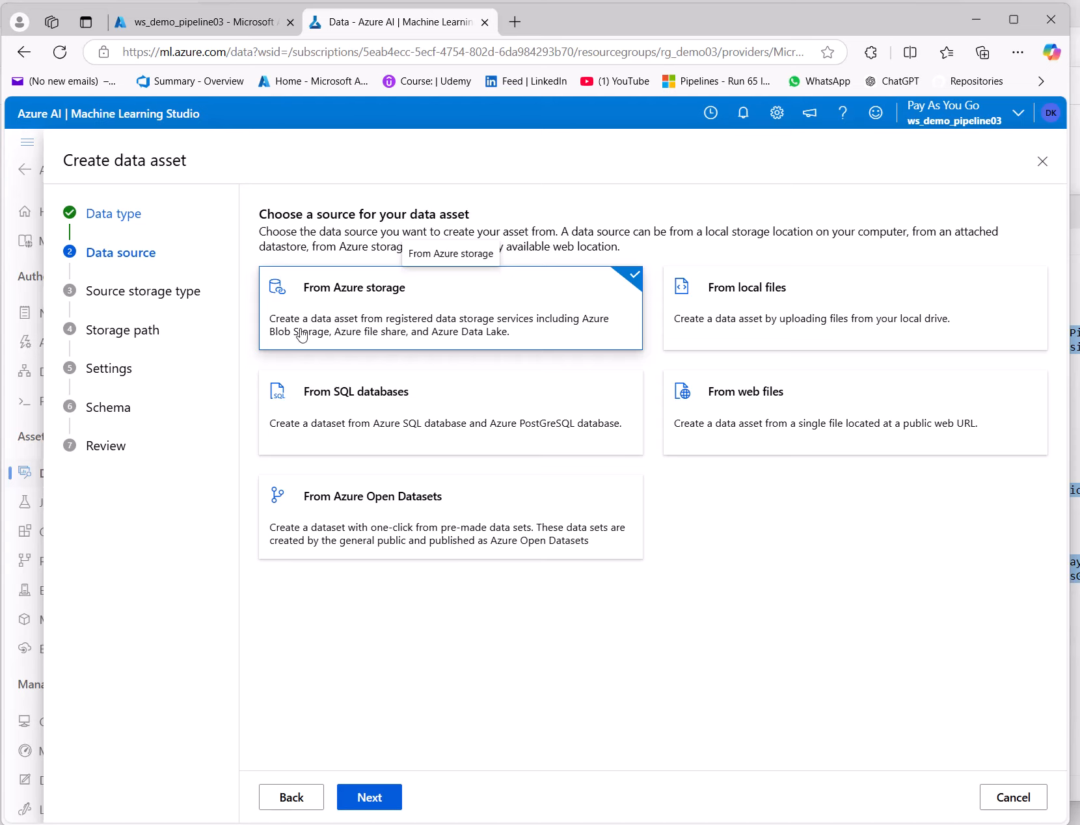
left_click(366, 800)
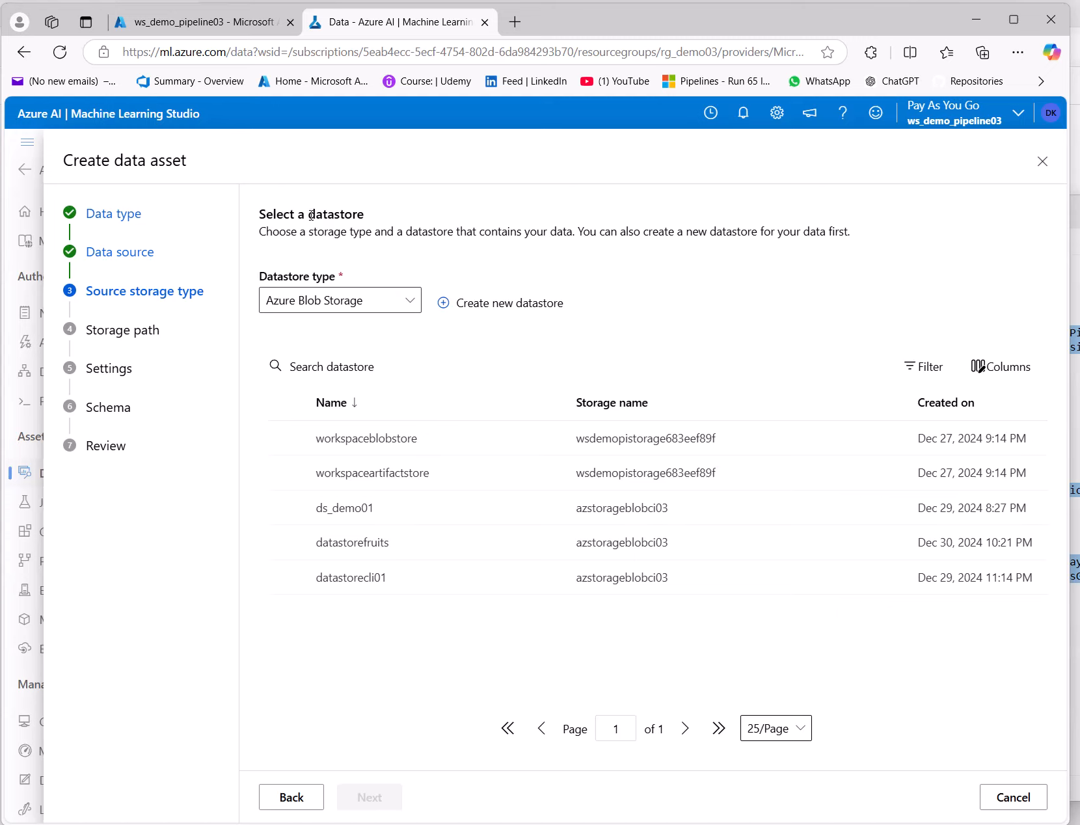
left_click_drag(311, 216, 364, 216)
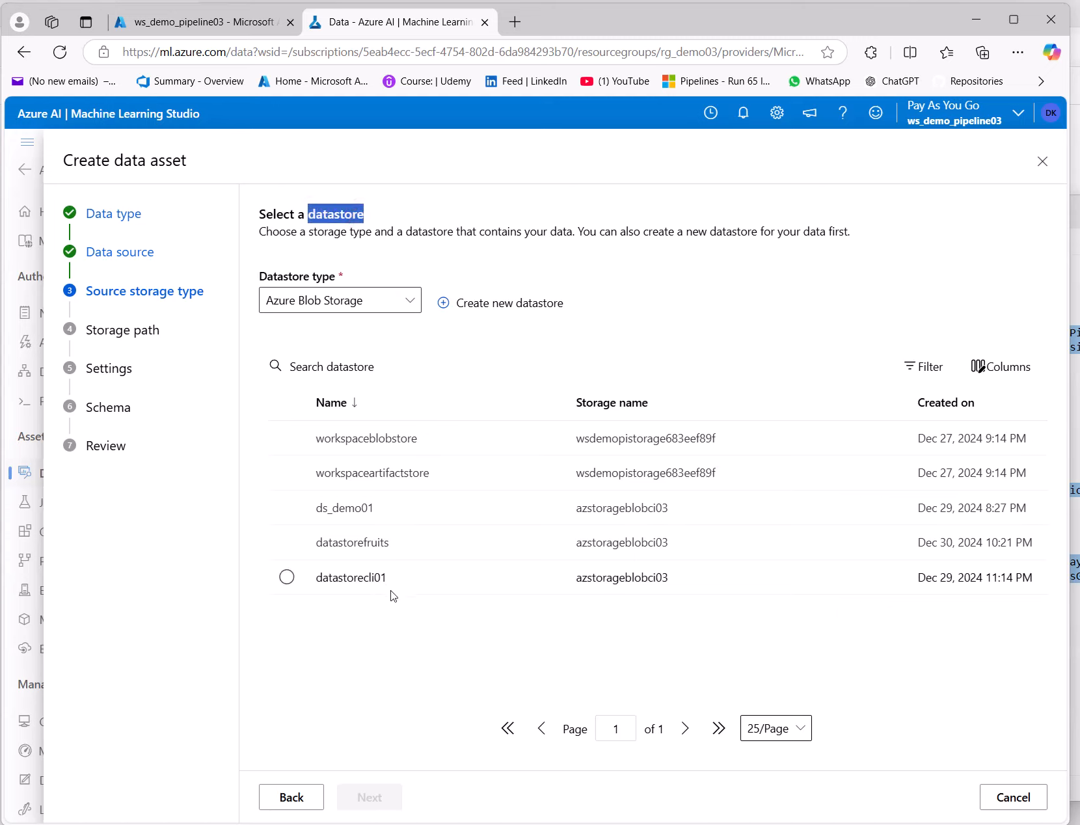
left_click(357, 577)
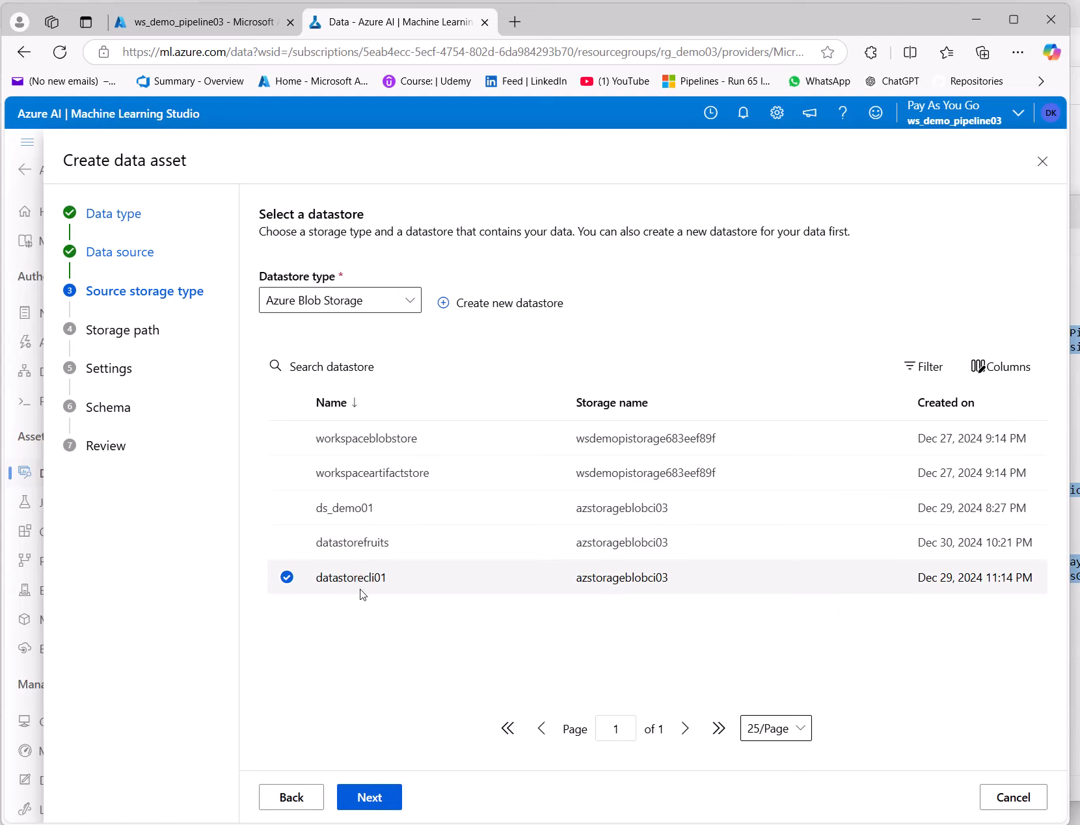
left_click(378, 801)
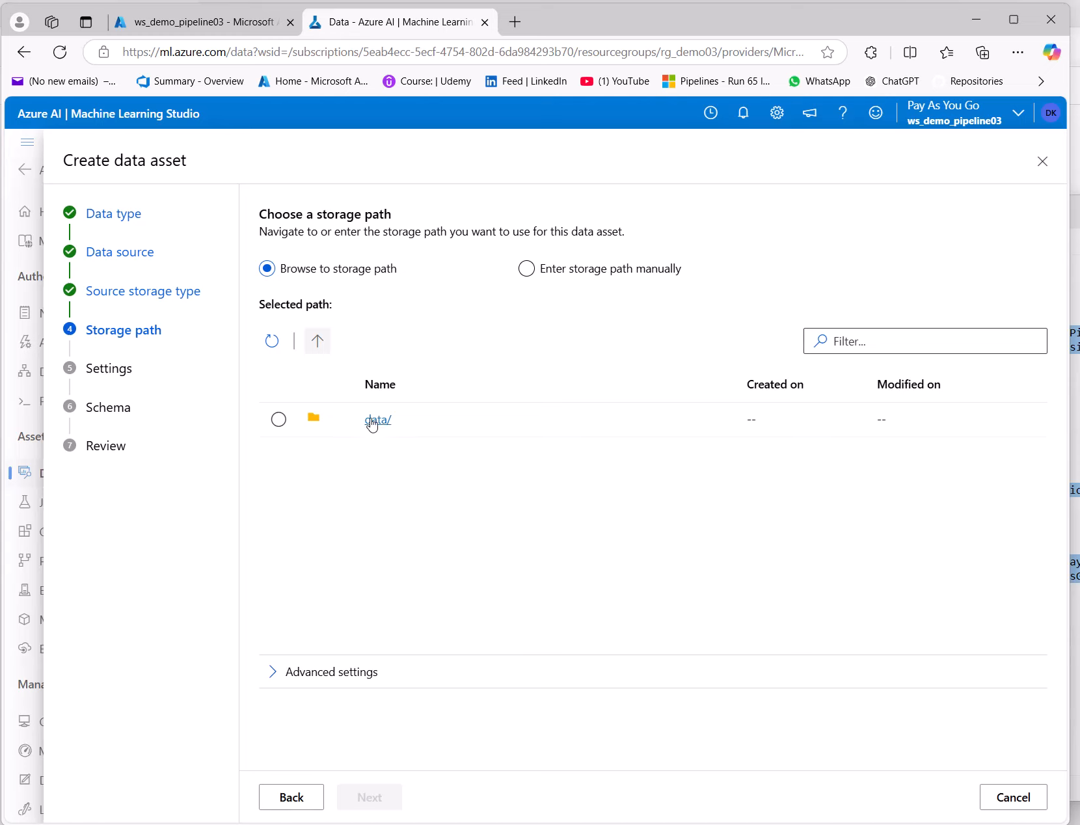
Step: Choose Date_Fruit_Datasets.csv in the data folder as the storage path and continue to the parsing settings
left_click(371, 421)
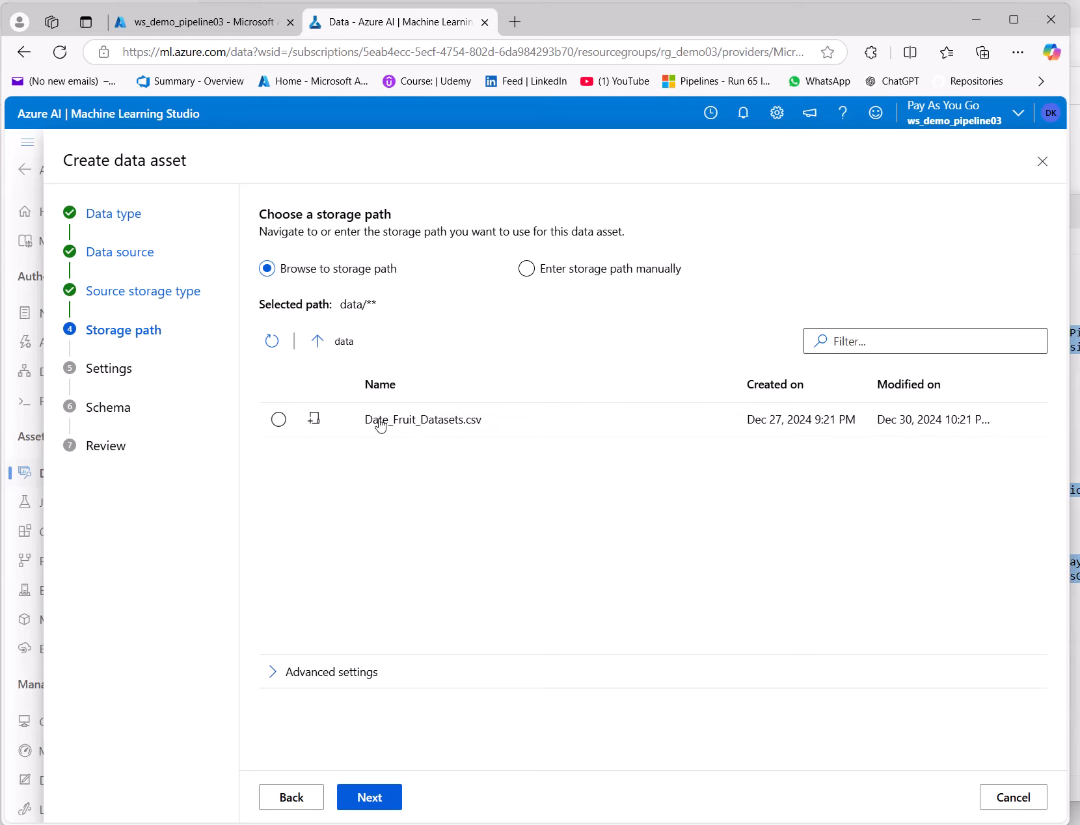
left_click(380, 422)
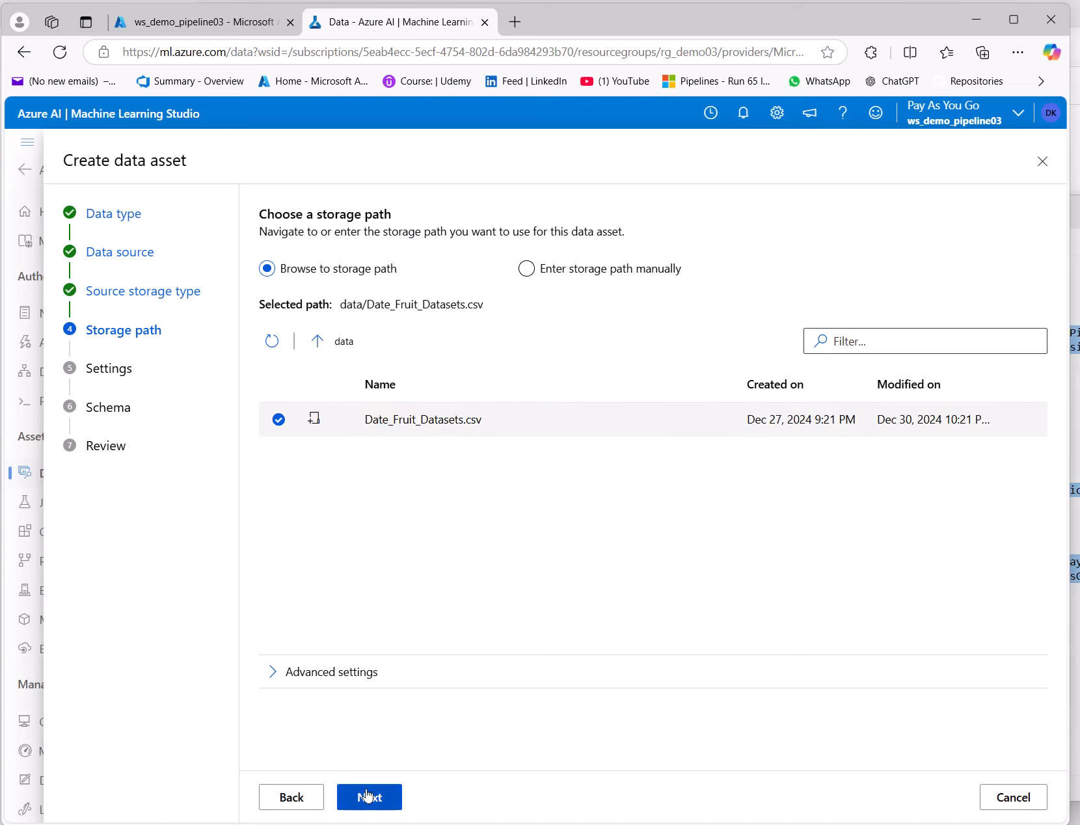
left_click(272, 671)
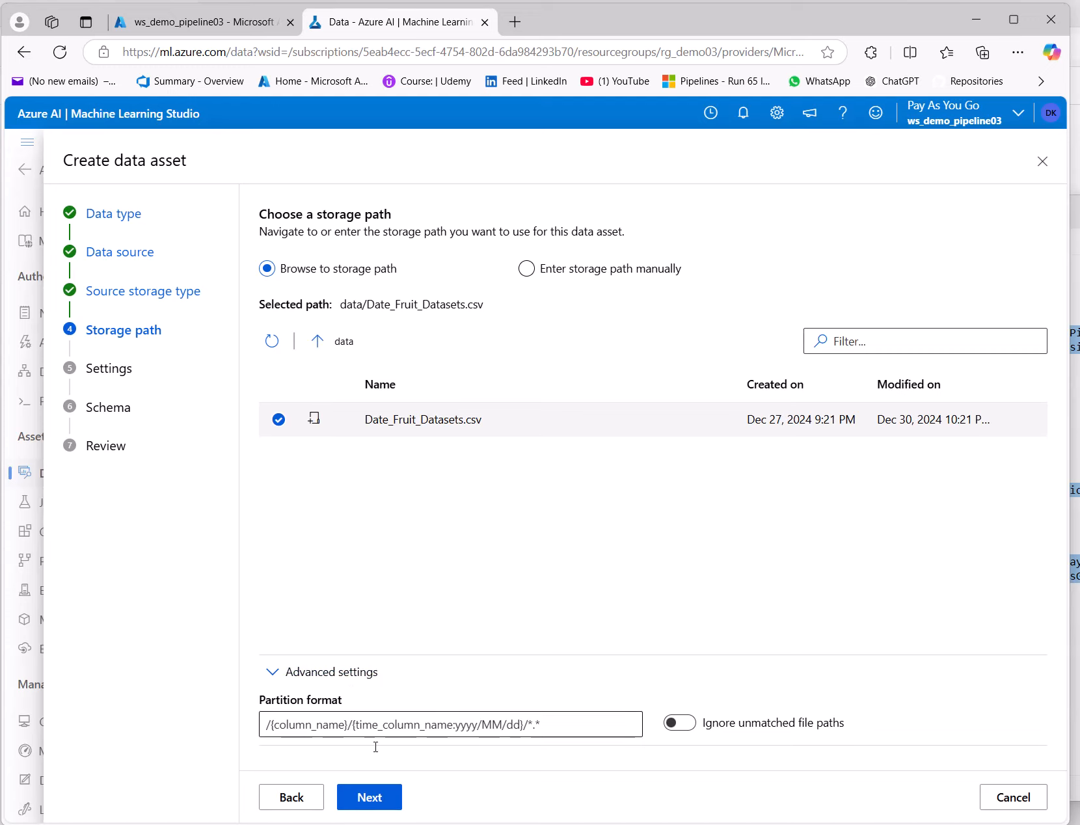
left_click(278, 673)
left_click(361, 805)
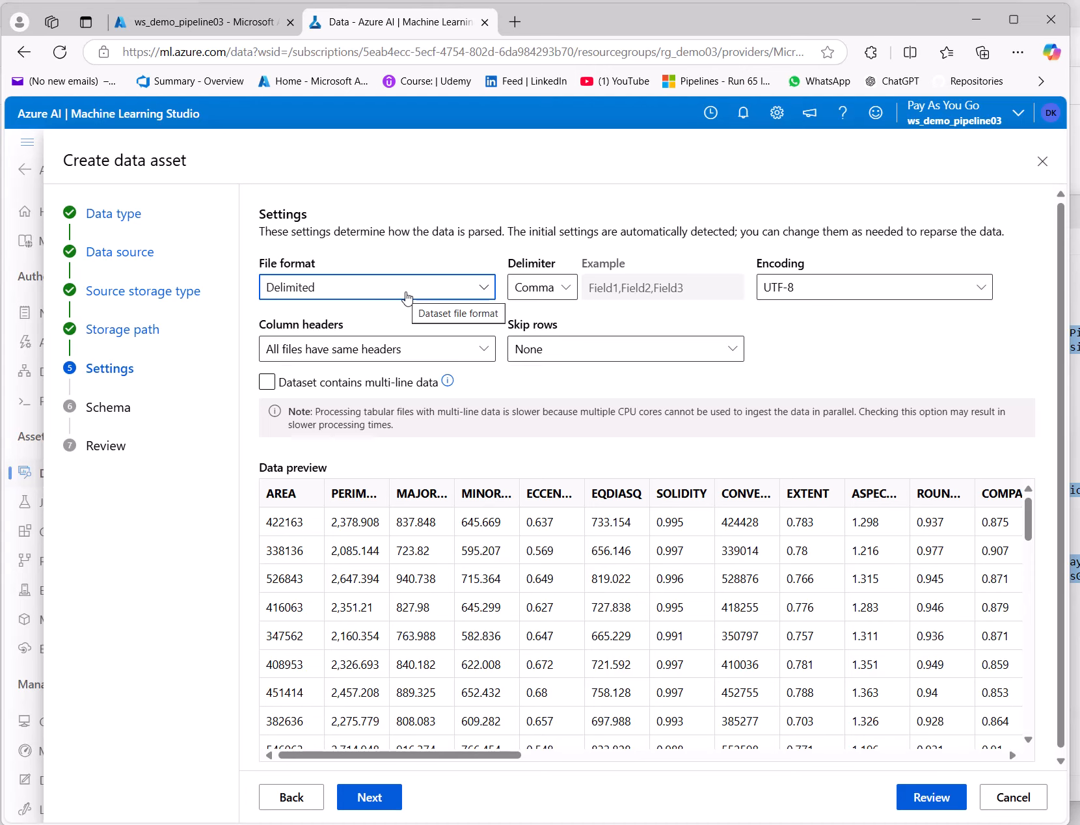
Step: Examine the parsing settings for file format, delimiter, encoding, skipped rows and column headers
left_click(406, 296)
left_click(380, 286)
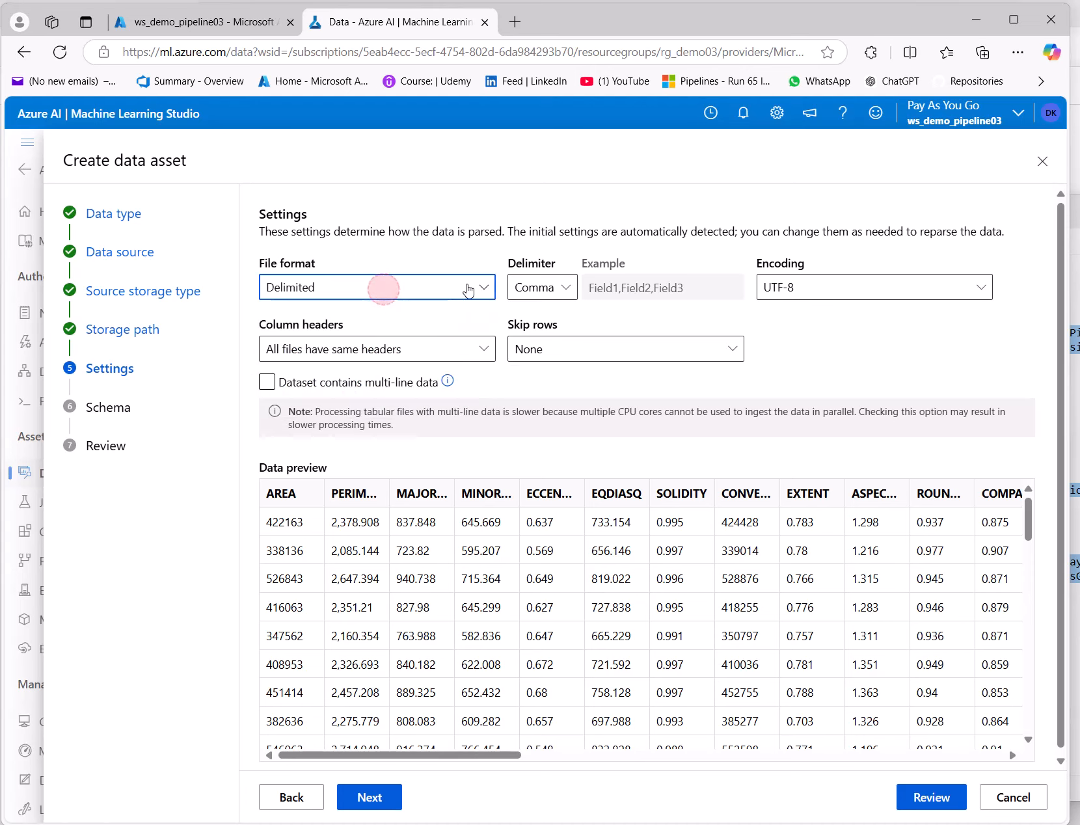
left_click(520, 293)
left_click(522, 293)
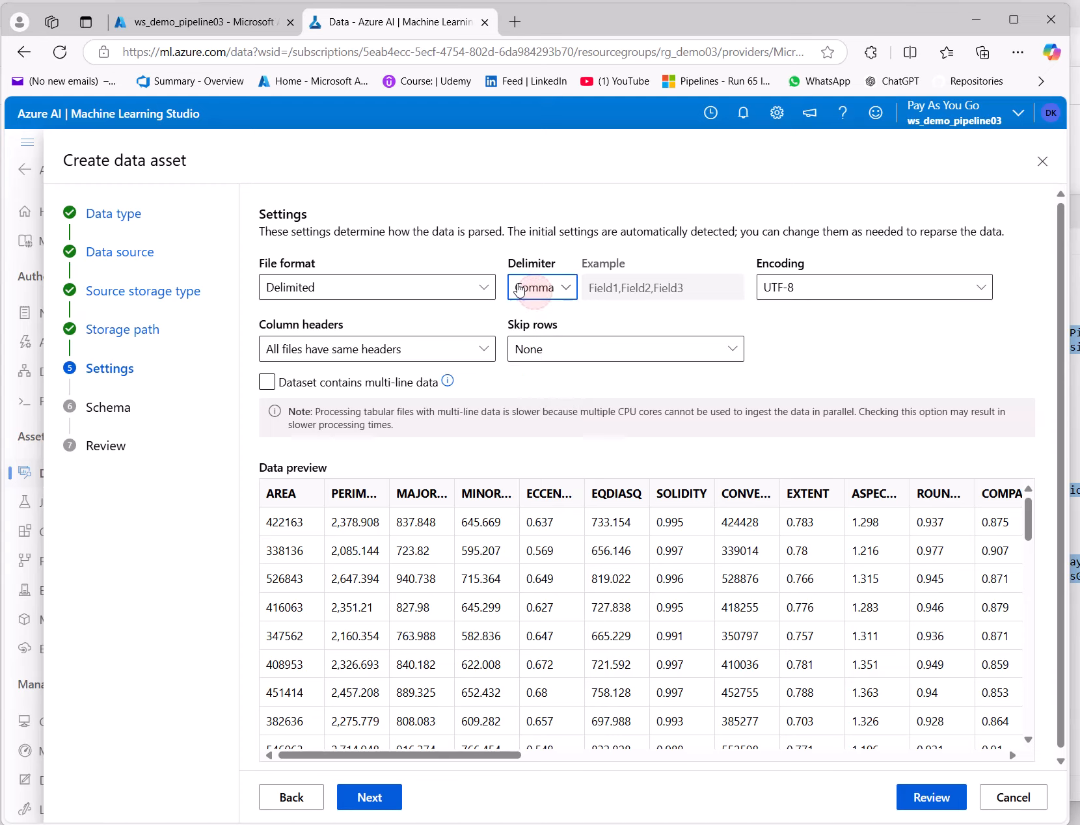
left_click(930, 308)
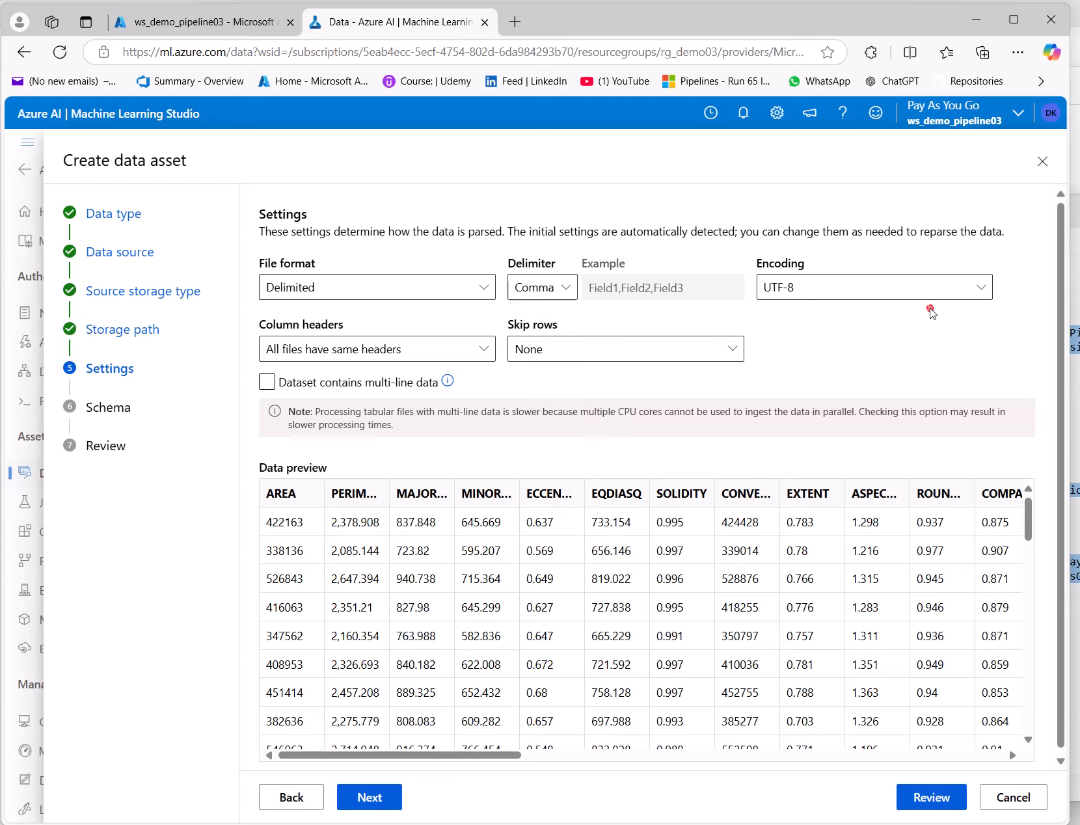
left_click(550, 349)
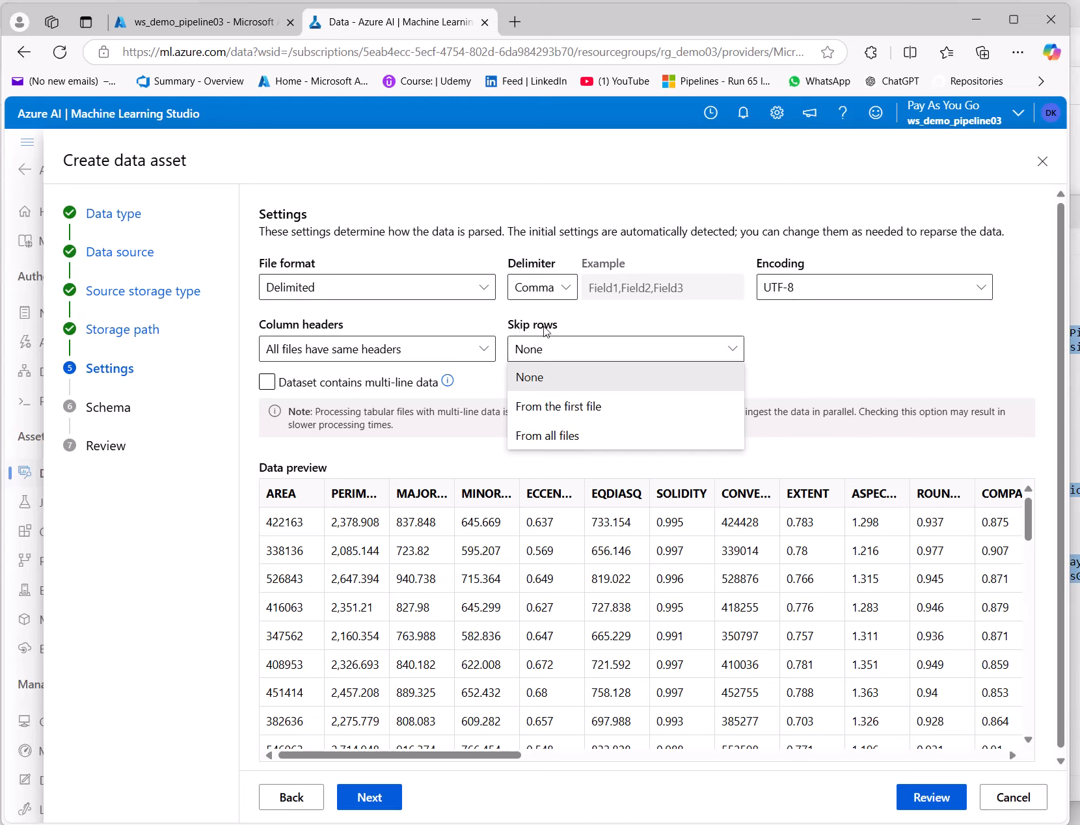
left_click(610, 345)
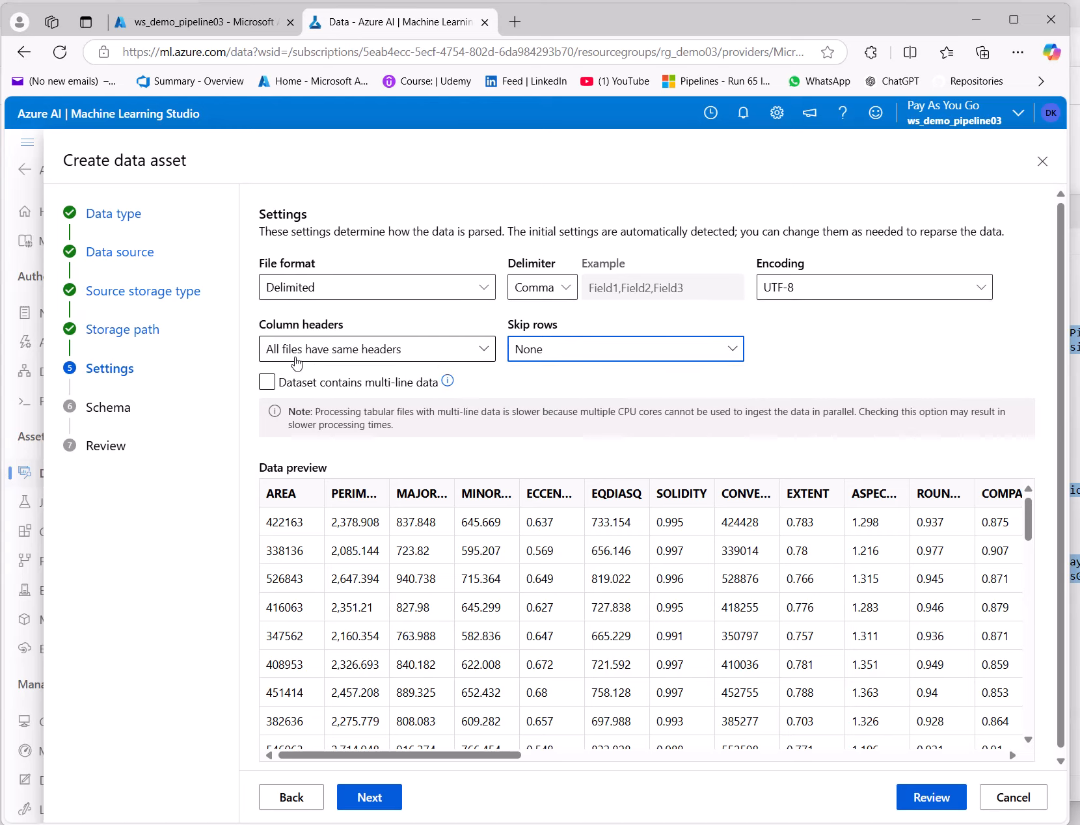
left_click(390, 352)
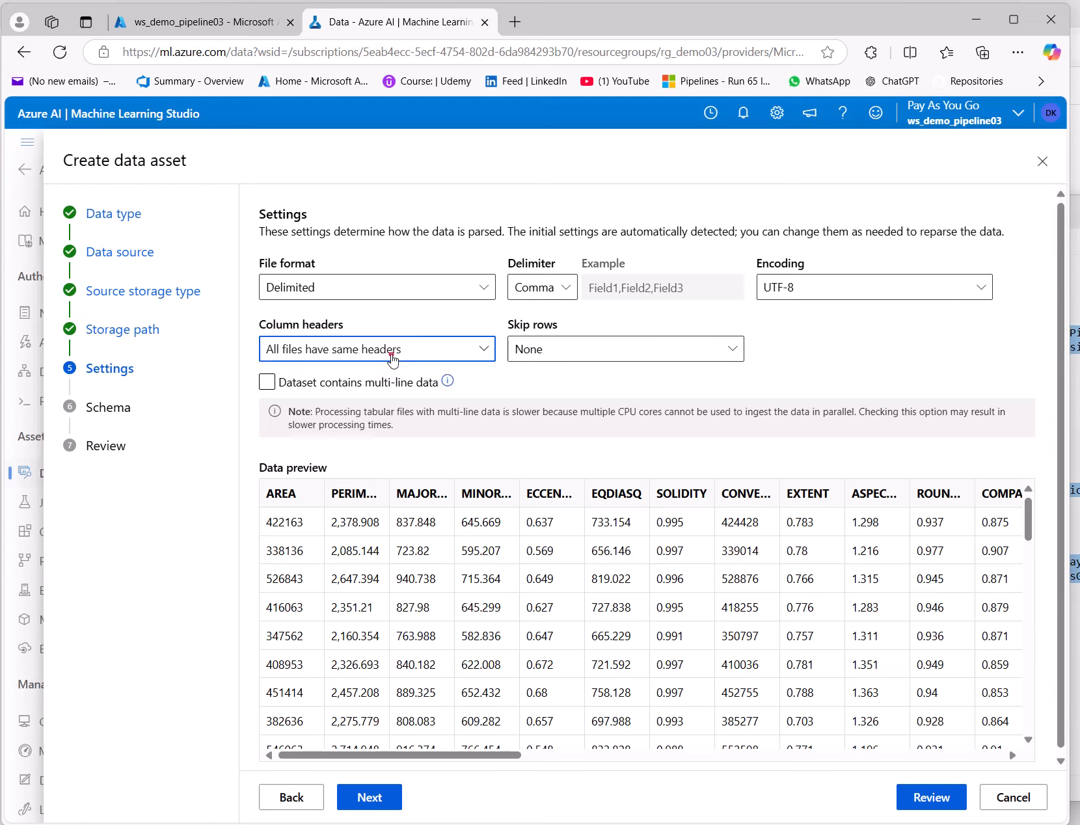
left_click(381, 350)
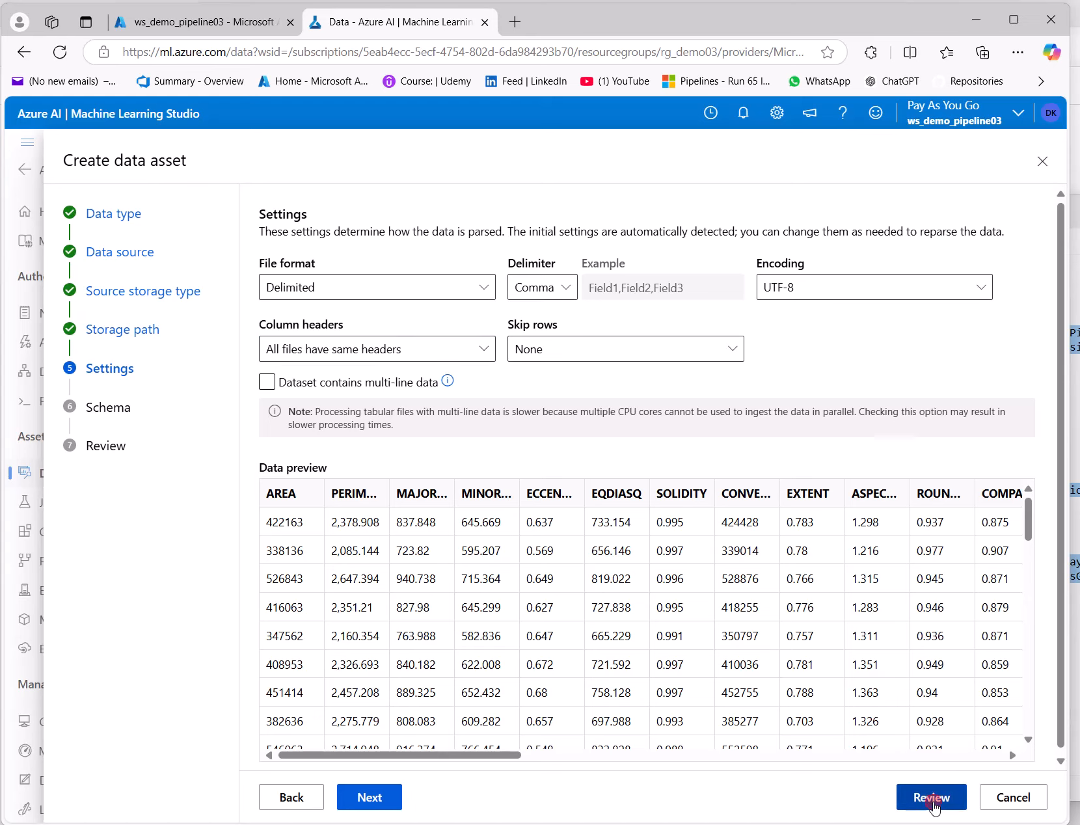
Step: Check the data source, storage path and schema in the data asset's review summary and discard the asset without creating it
left_click(933, 801)
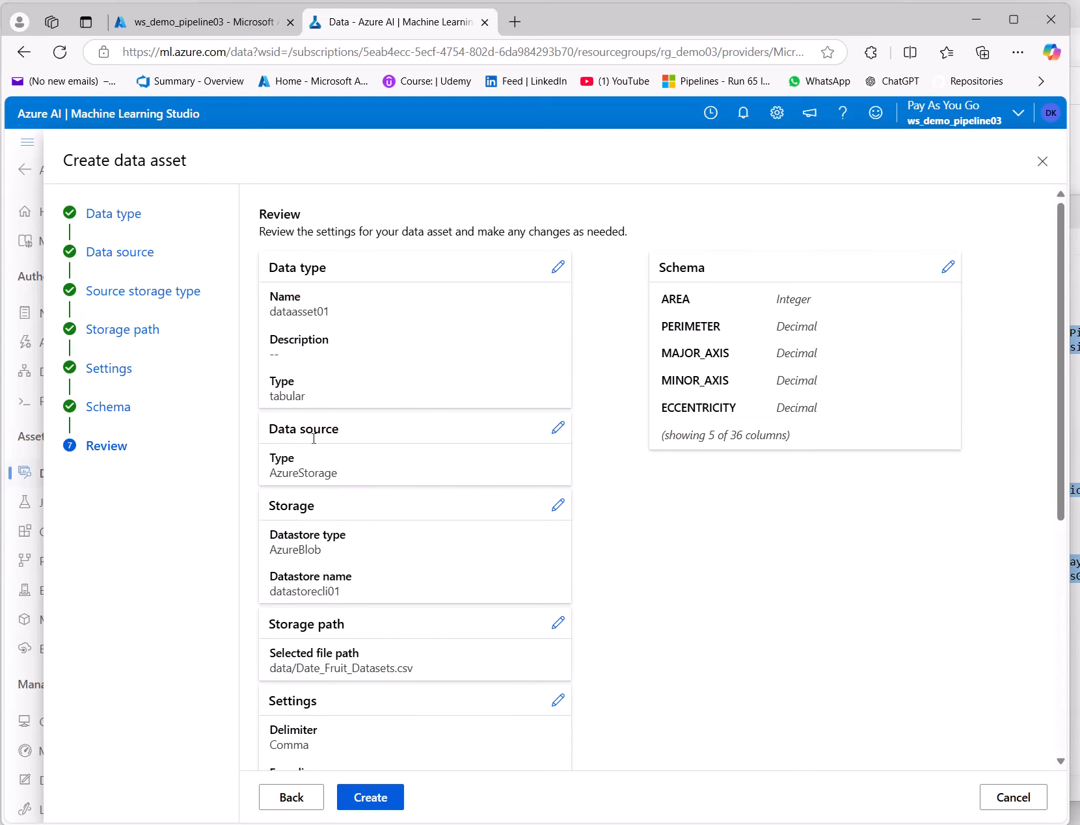
double_click(302, 473)
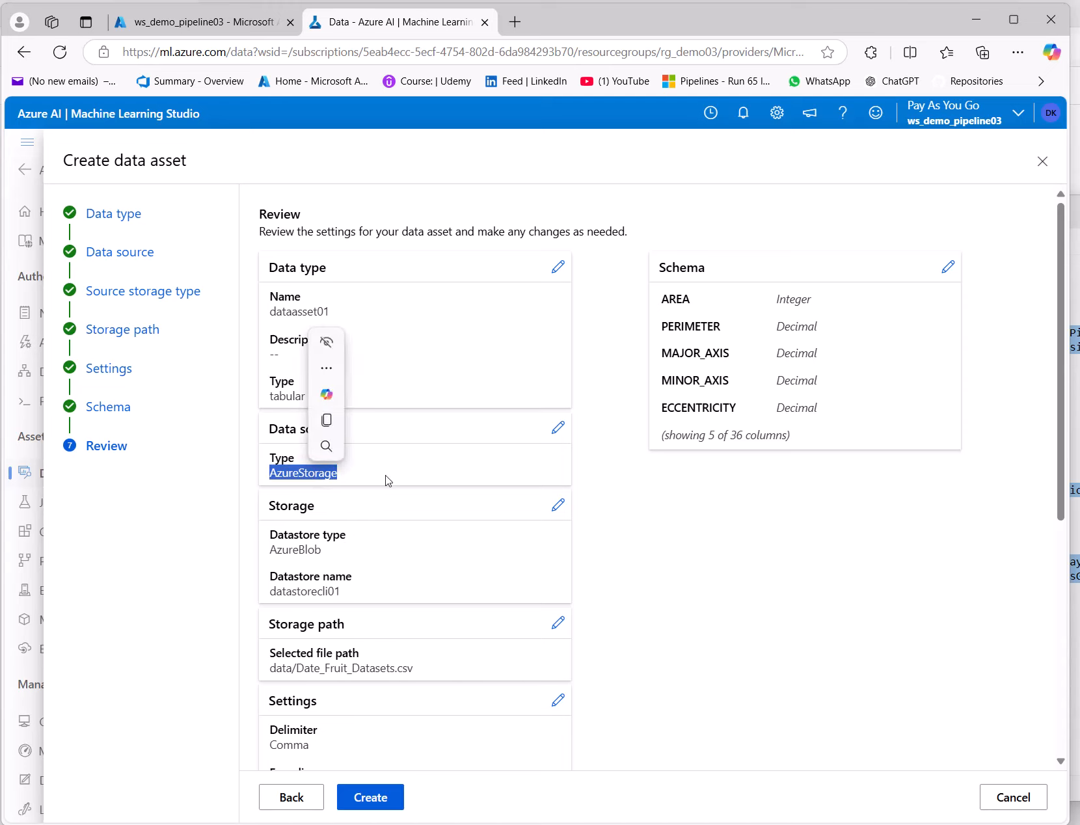
left_click(393, 499)
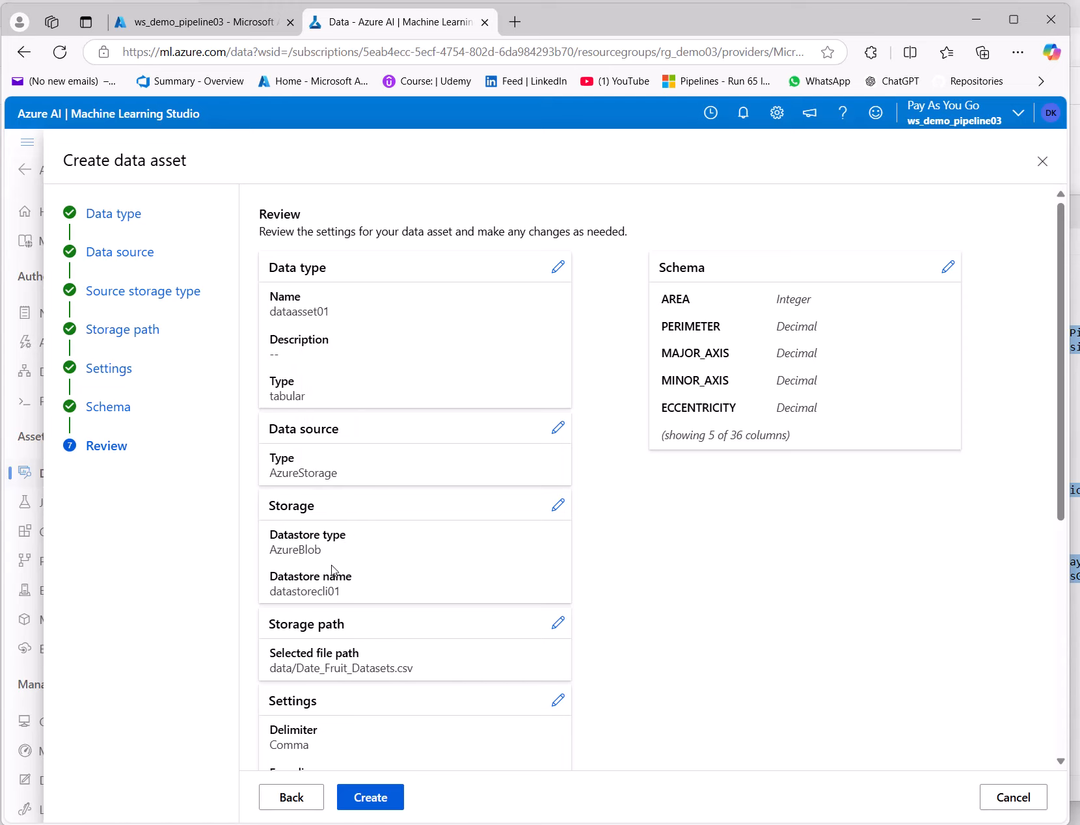
scroll(404, 577, "down", 5)
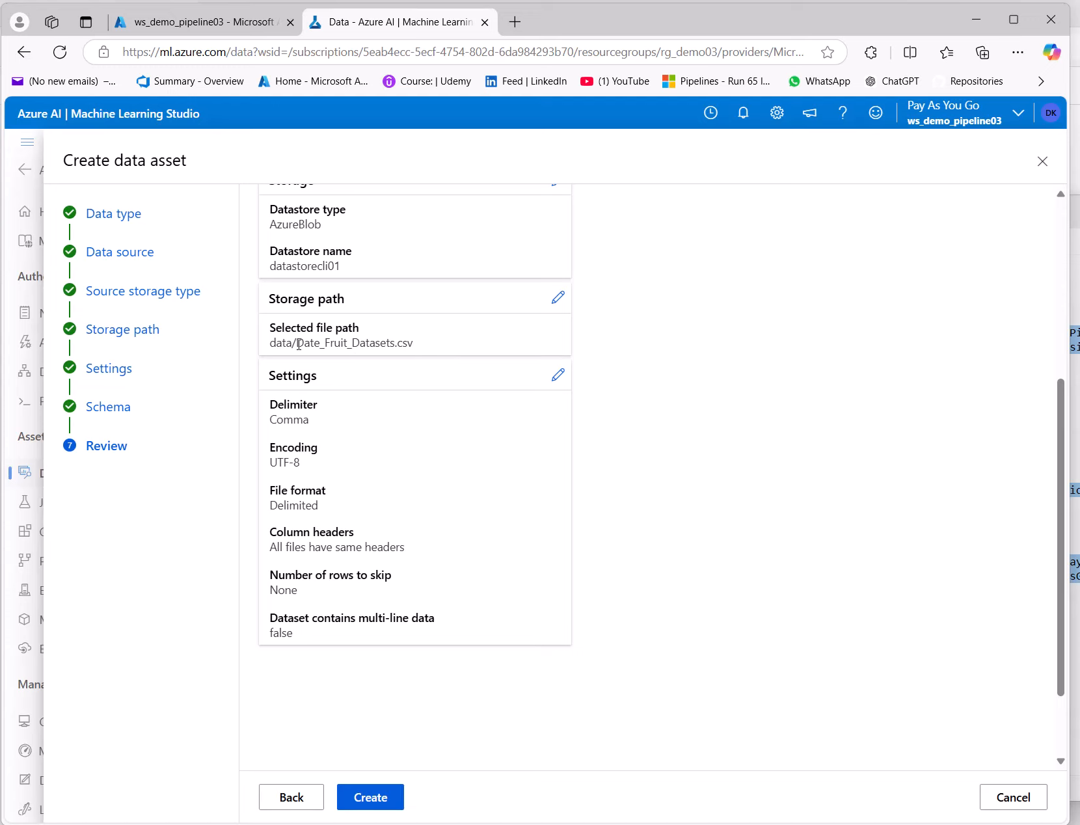
left_click_drag(272, 341, 437, 350)
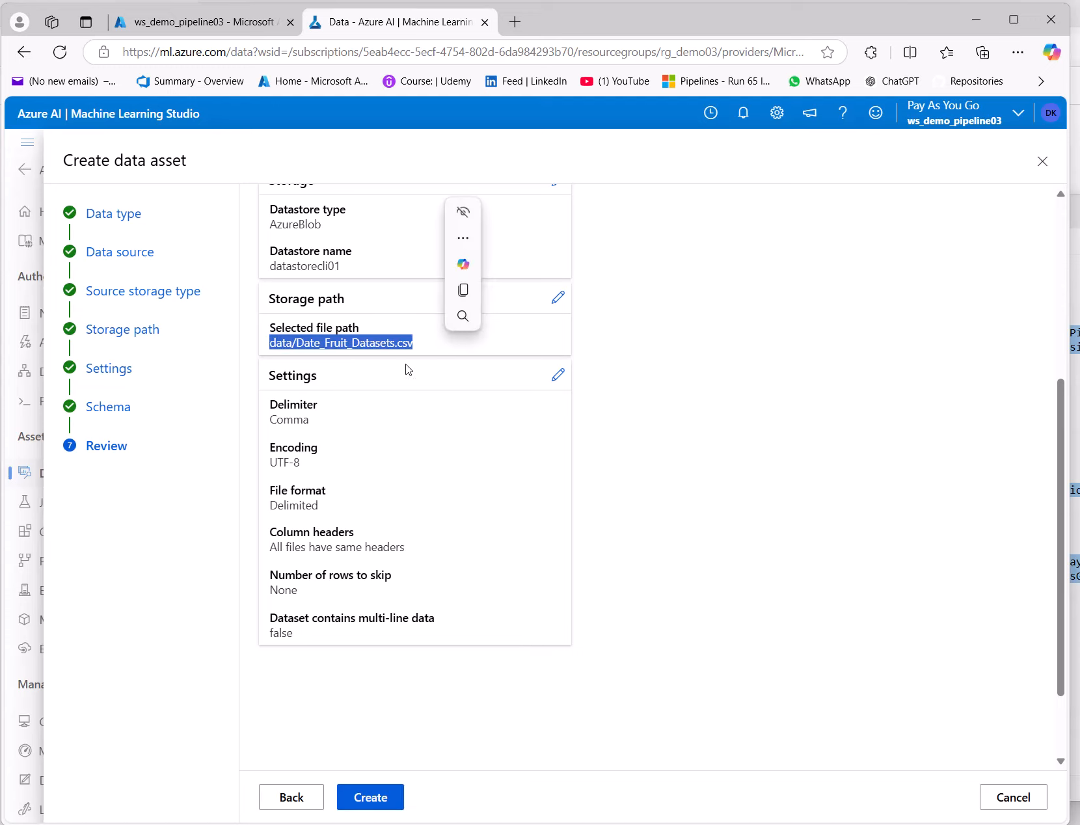
scroll(405, 512, "up", 5)
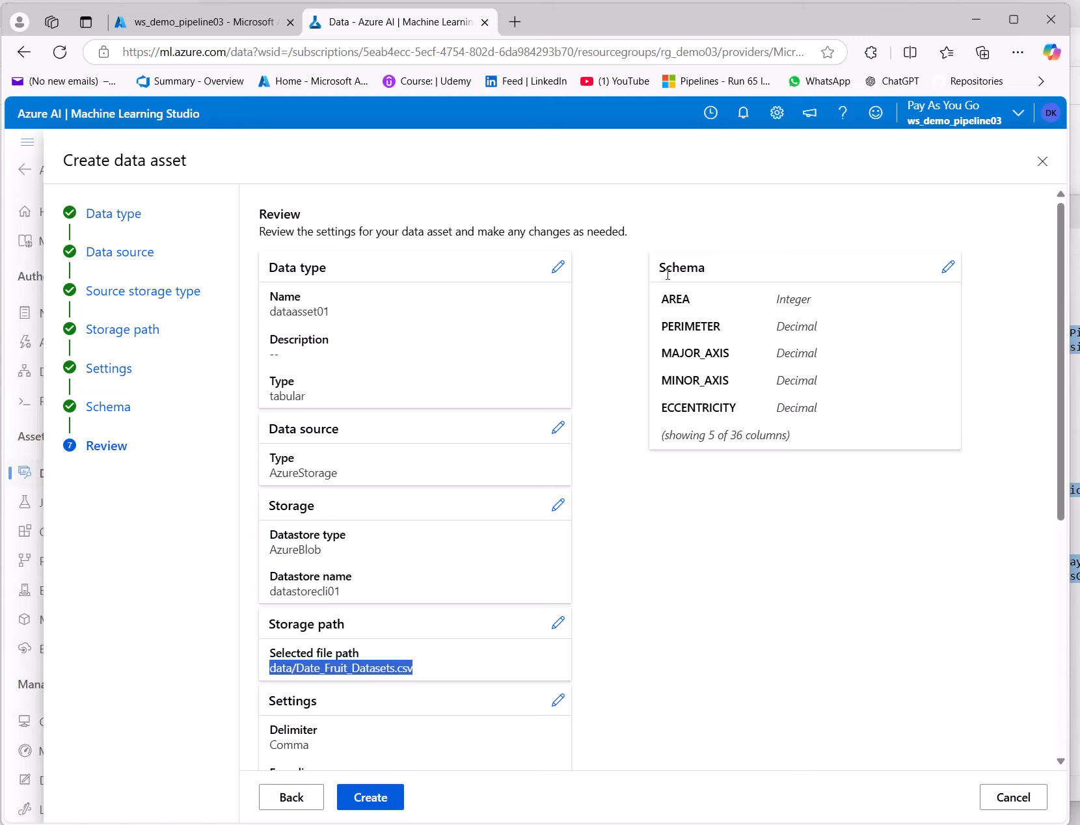
left_click_drag(660, 299, 849, 407)
left_click(757, 432)
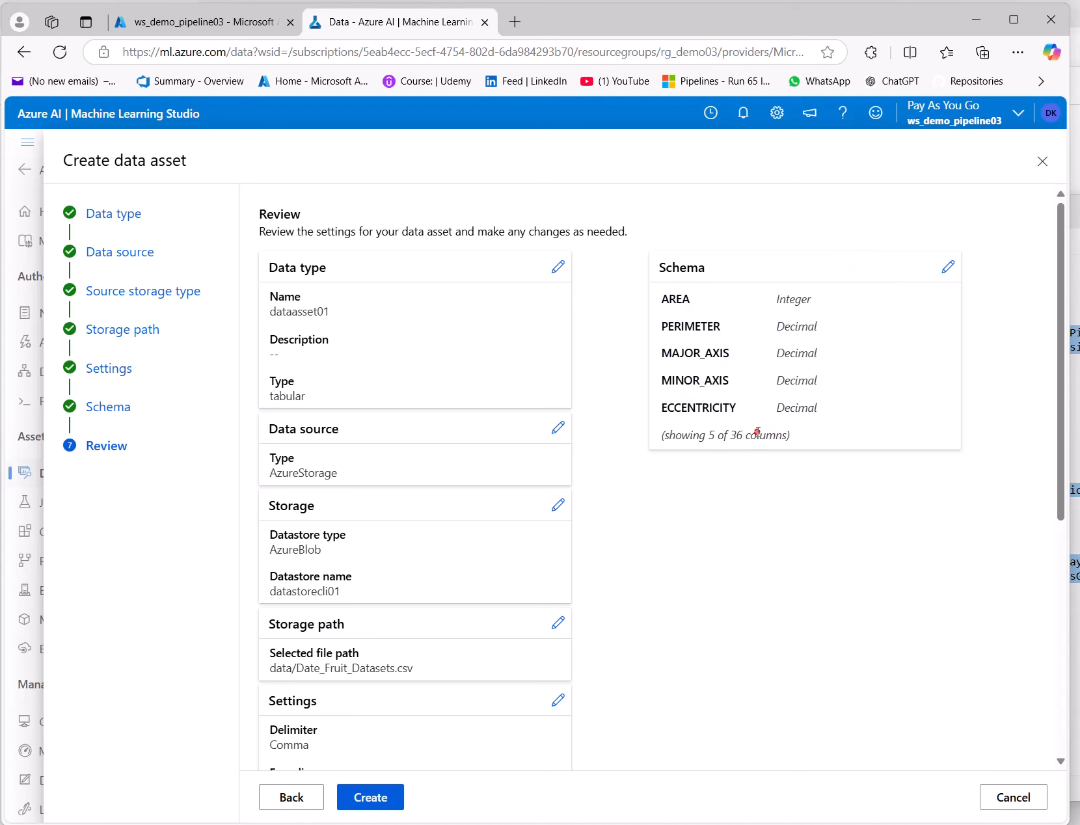
left_click(1042, 161)
left_click(614, 518)
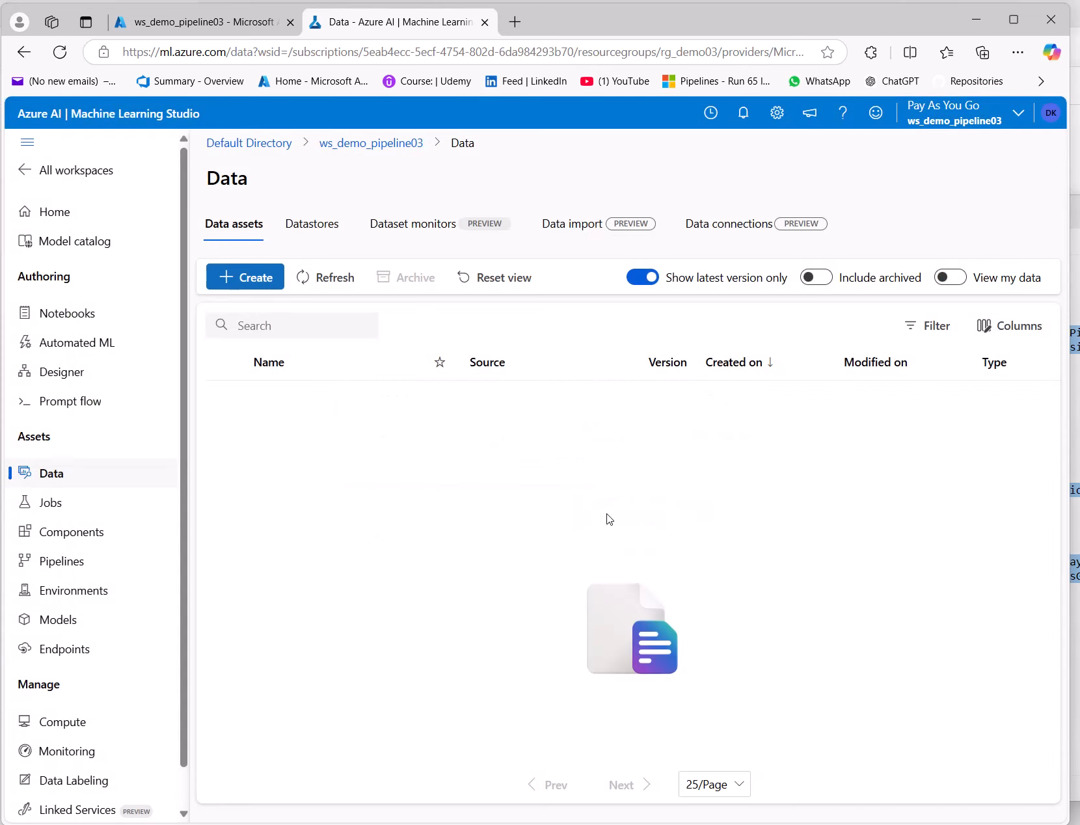
Step: Start a new Tabular data asset named dataasset01 and continue to the data source stage
left_click(236, 284)
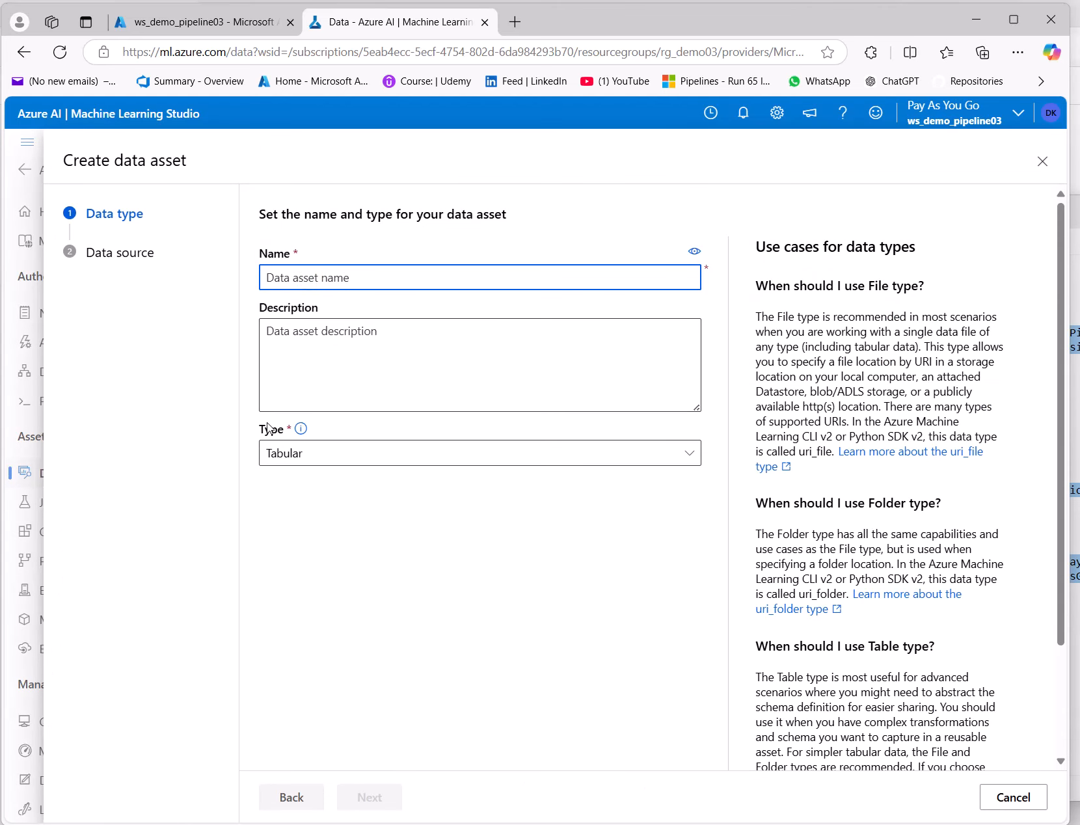
type("dataasset01")
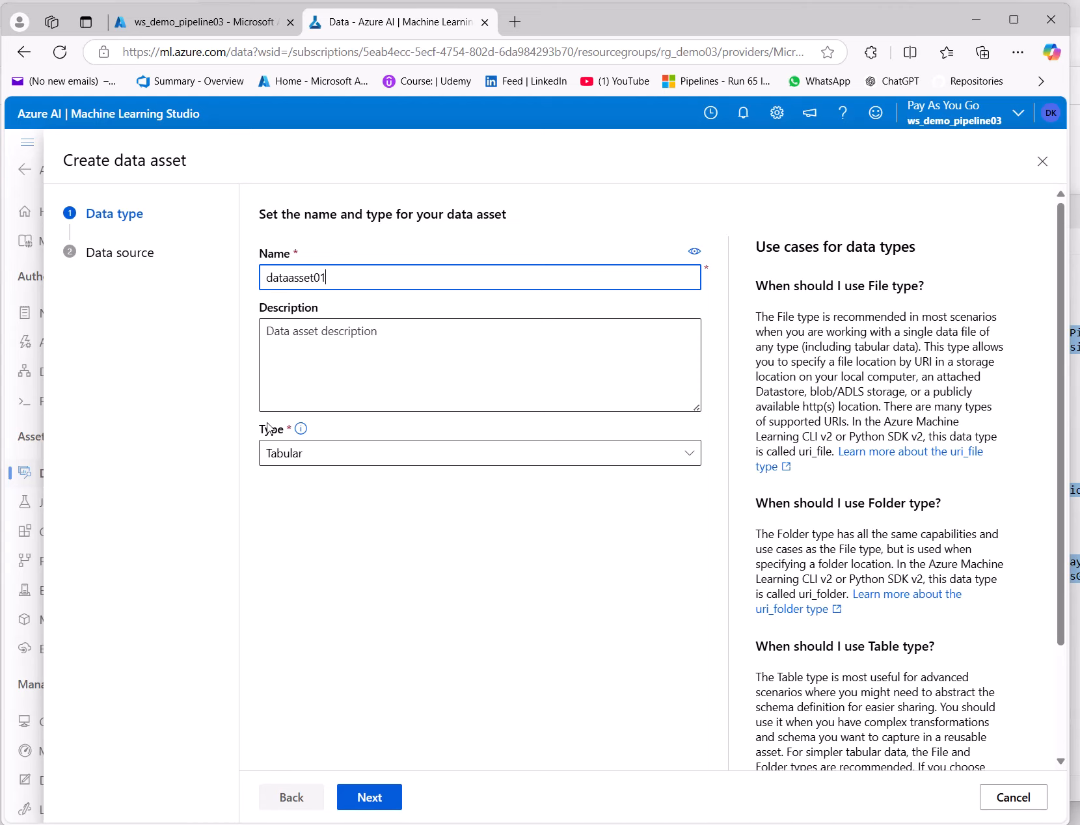
left_click(374, 799)
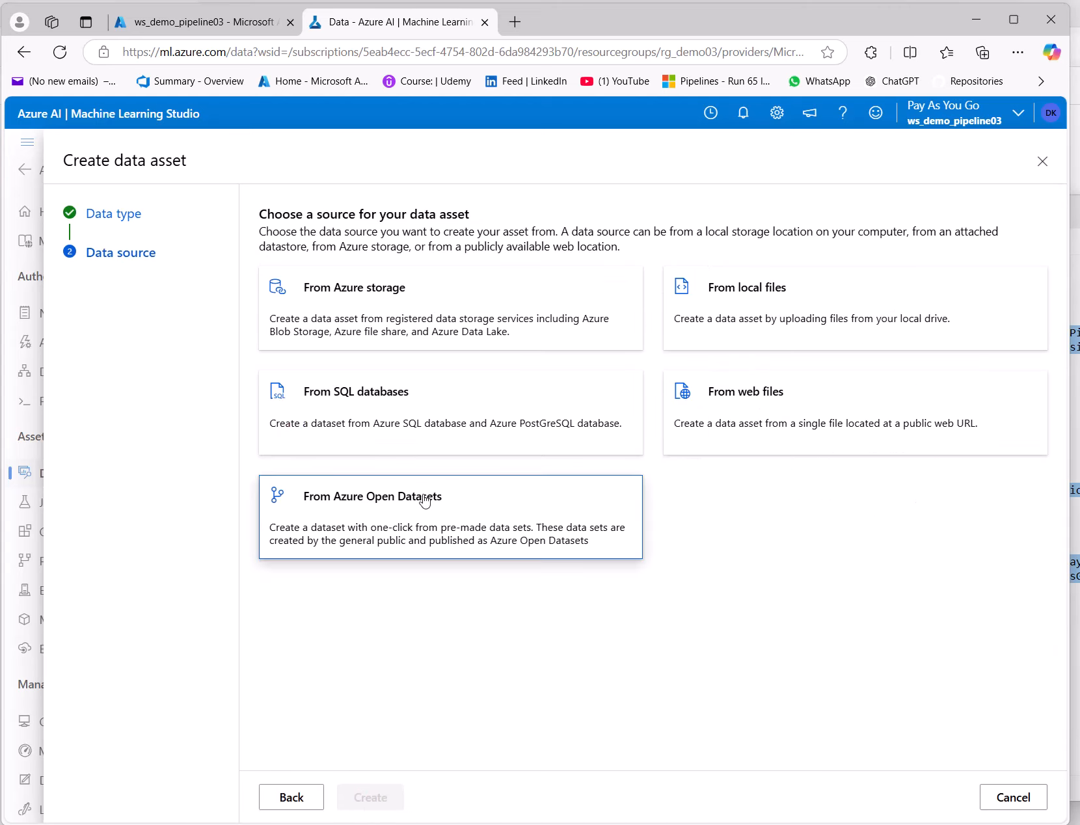
Step: Use Azure storage as the source with the Azure Blob Storage datastore datastorecli01 and continue to the storage path
left_click(379, 337)
left_click(369, 797)
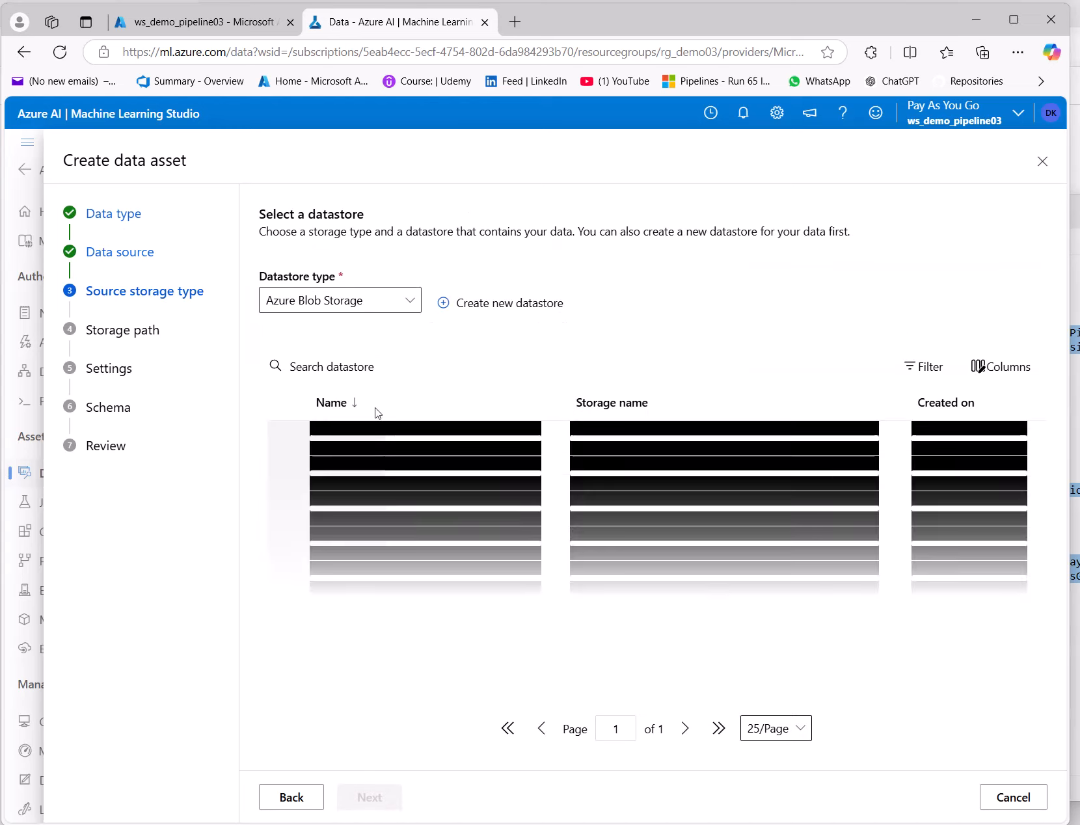
left_click(337, 567)
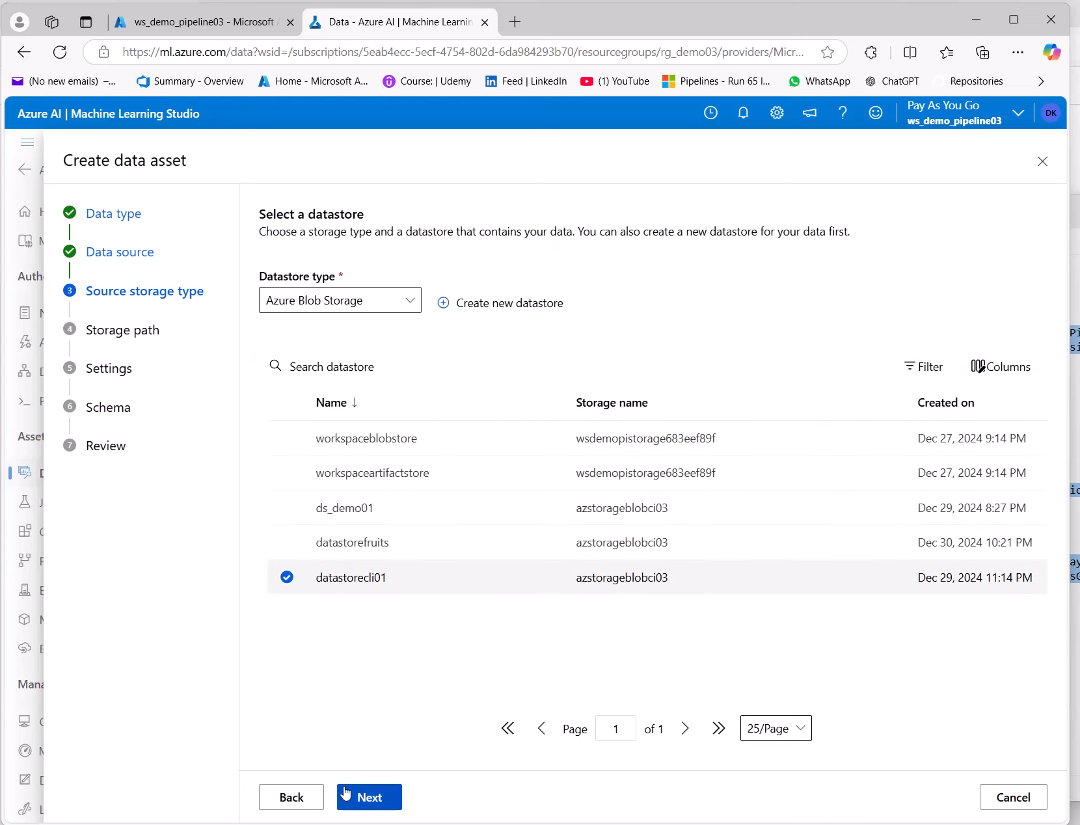
left_click(366, 799)
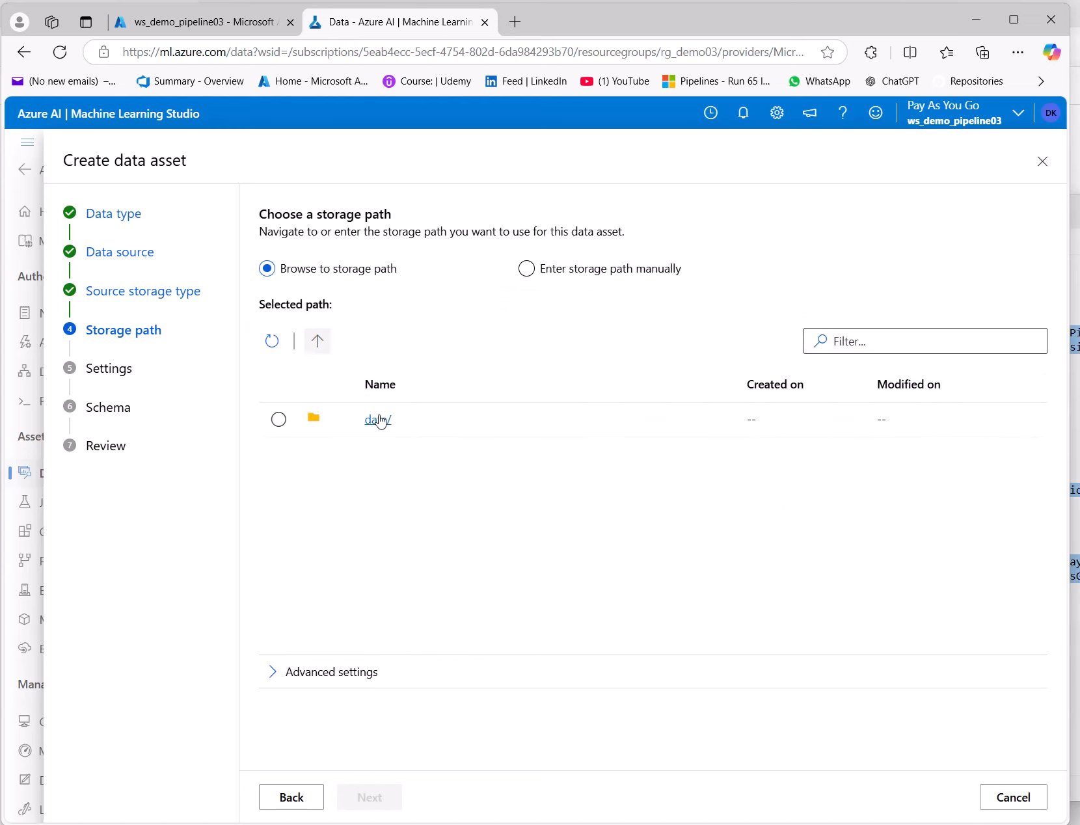
Step: Select data/Date_Fruit_Datasets.csv as the storage path and accept the detected parsing settings to reach the schema stage
left_click(380, 421)
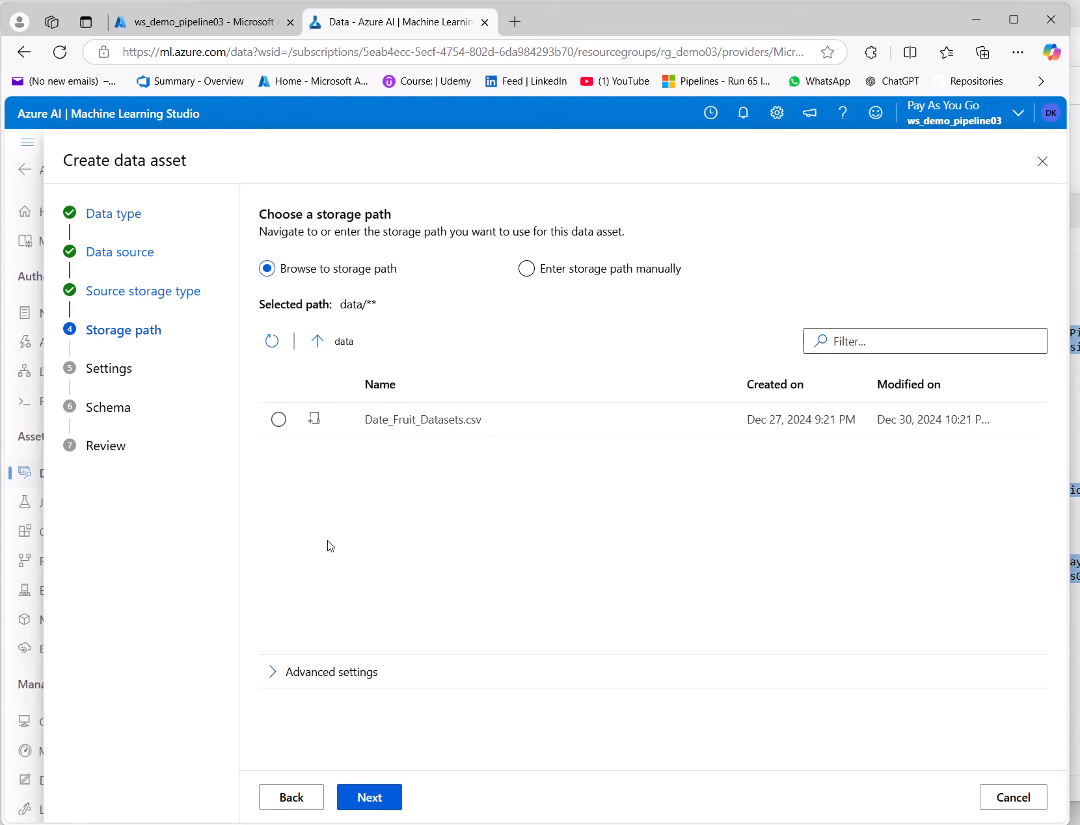
left_click(399, 422)
left_click(389, 805)
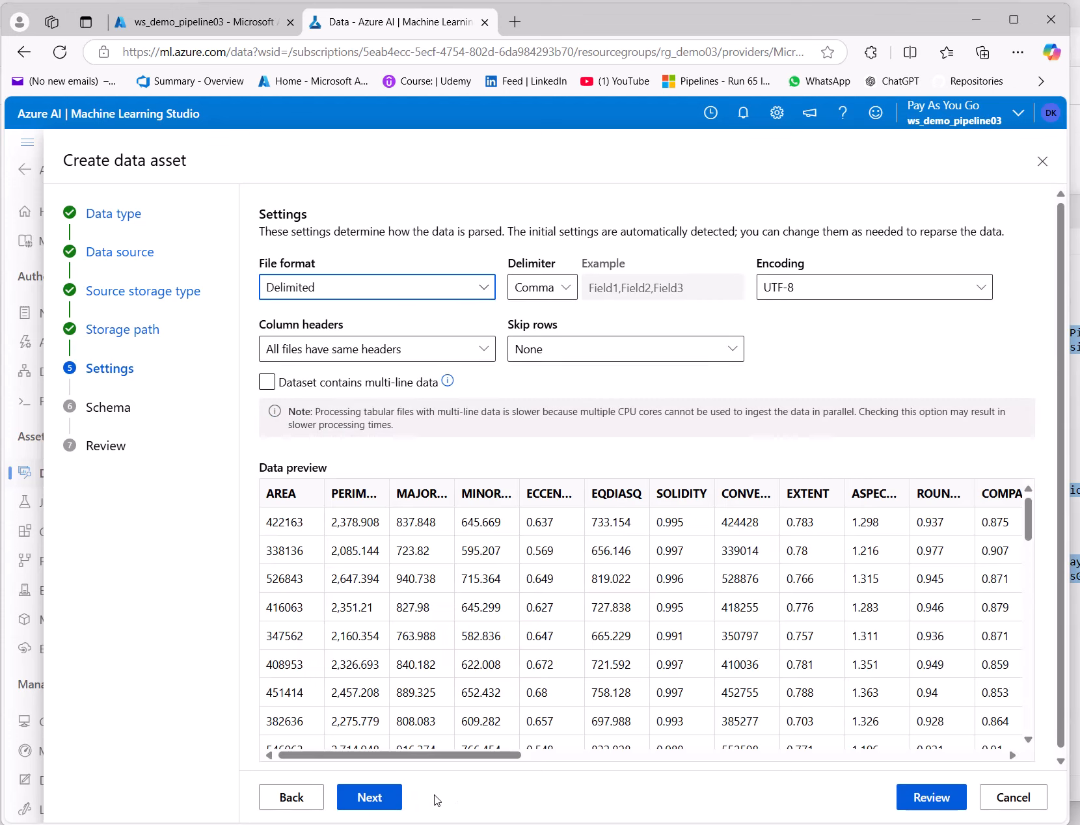
left_click(376, 804)
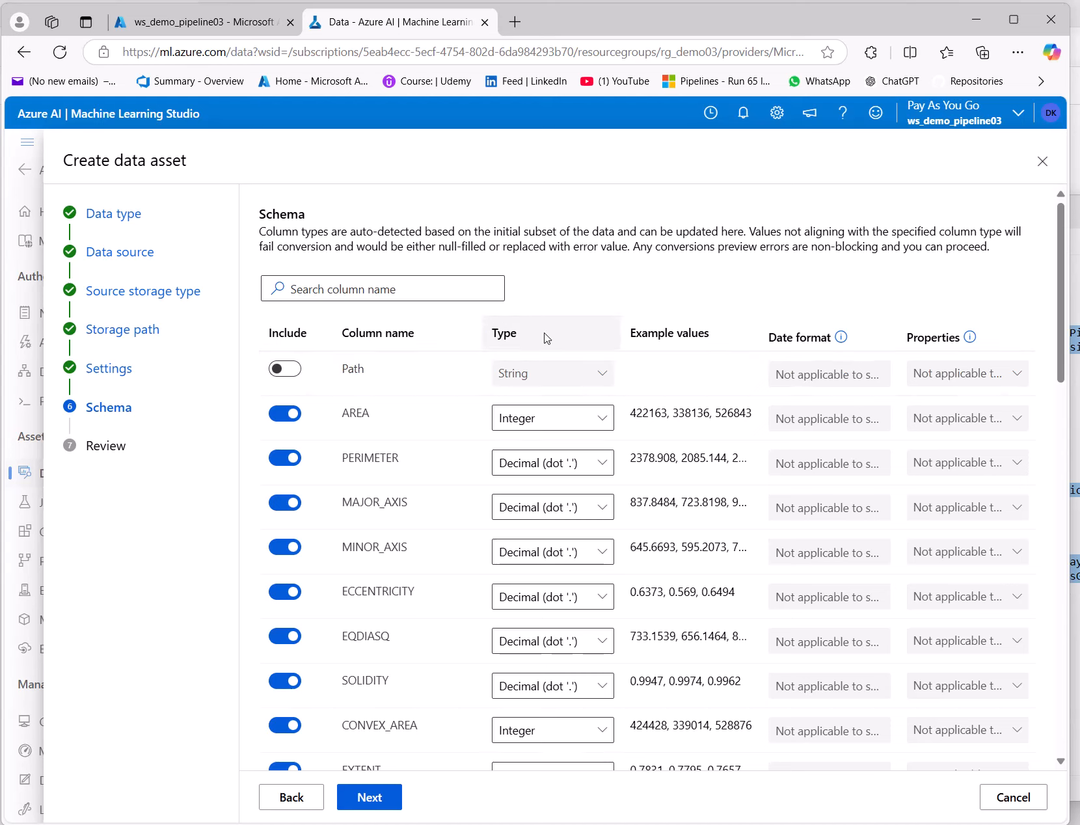
Step: Examine the schema's column names, example values and detected types, including the type options available for the AREA column
left_click_drag(331, 231, 542, 234)
left_click(537, 234)
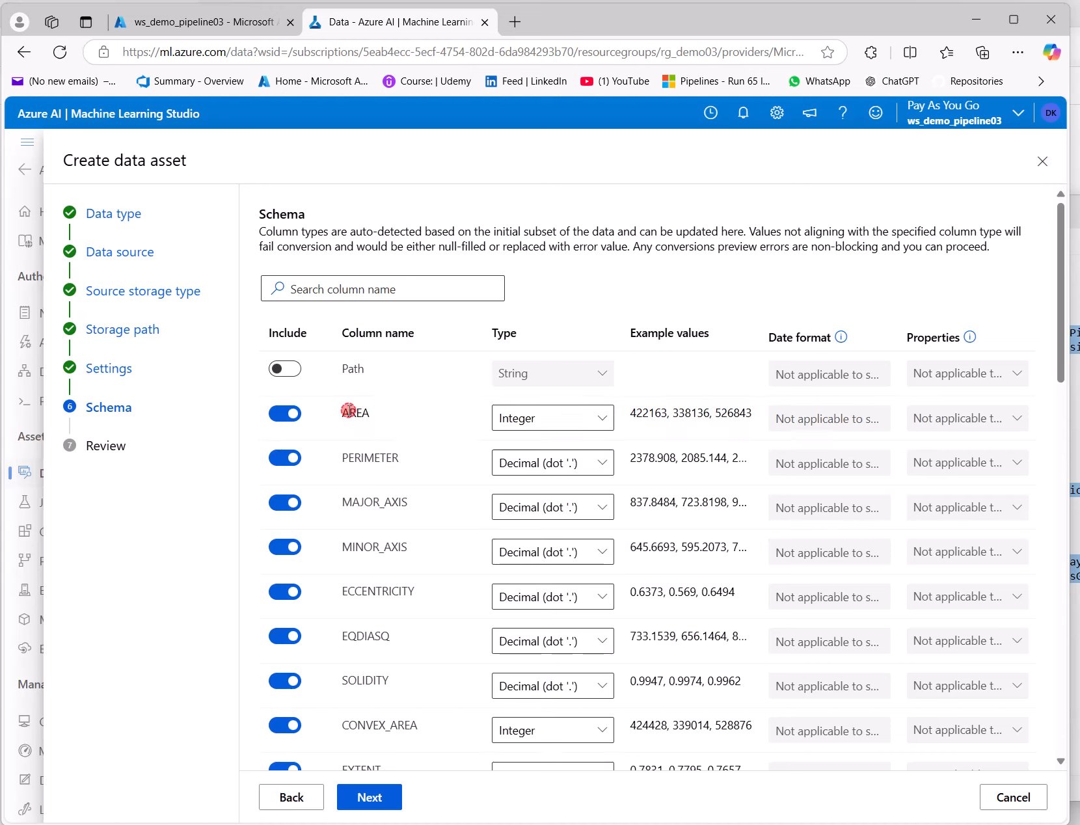
left_click(361, 413)
double_click(668, 413)
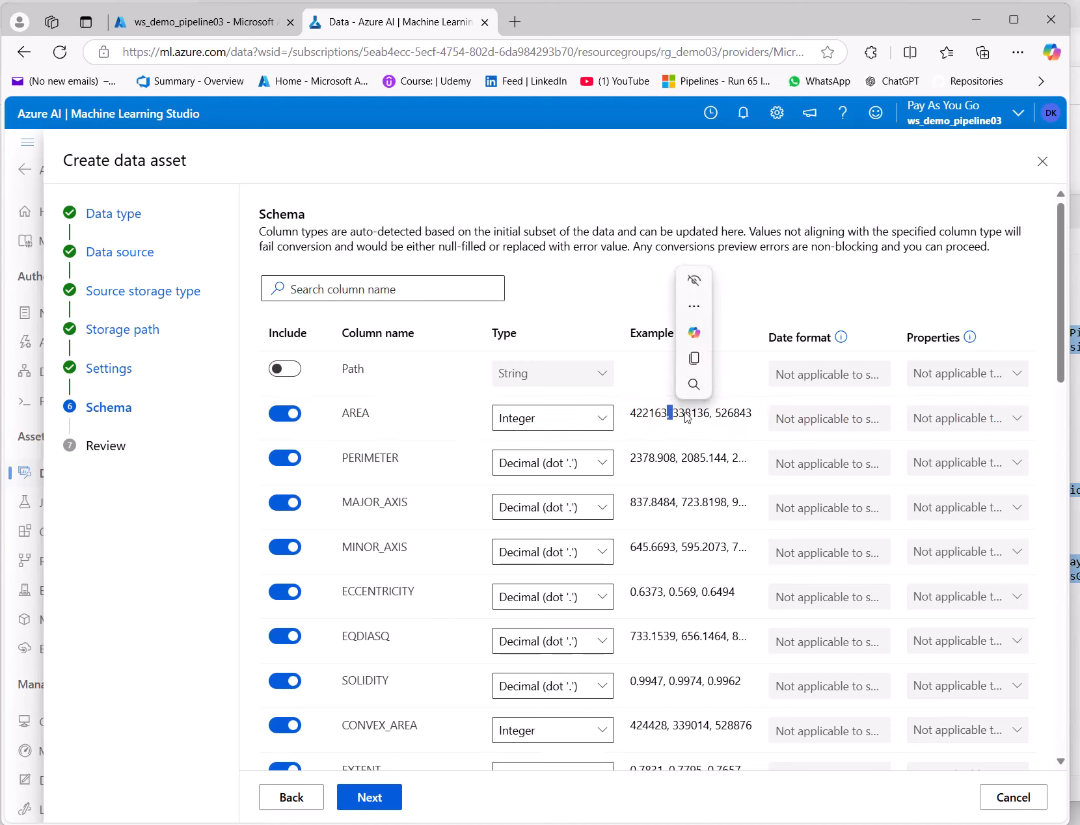
left_click(747, 407)
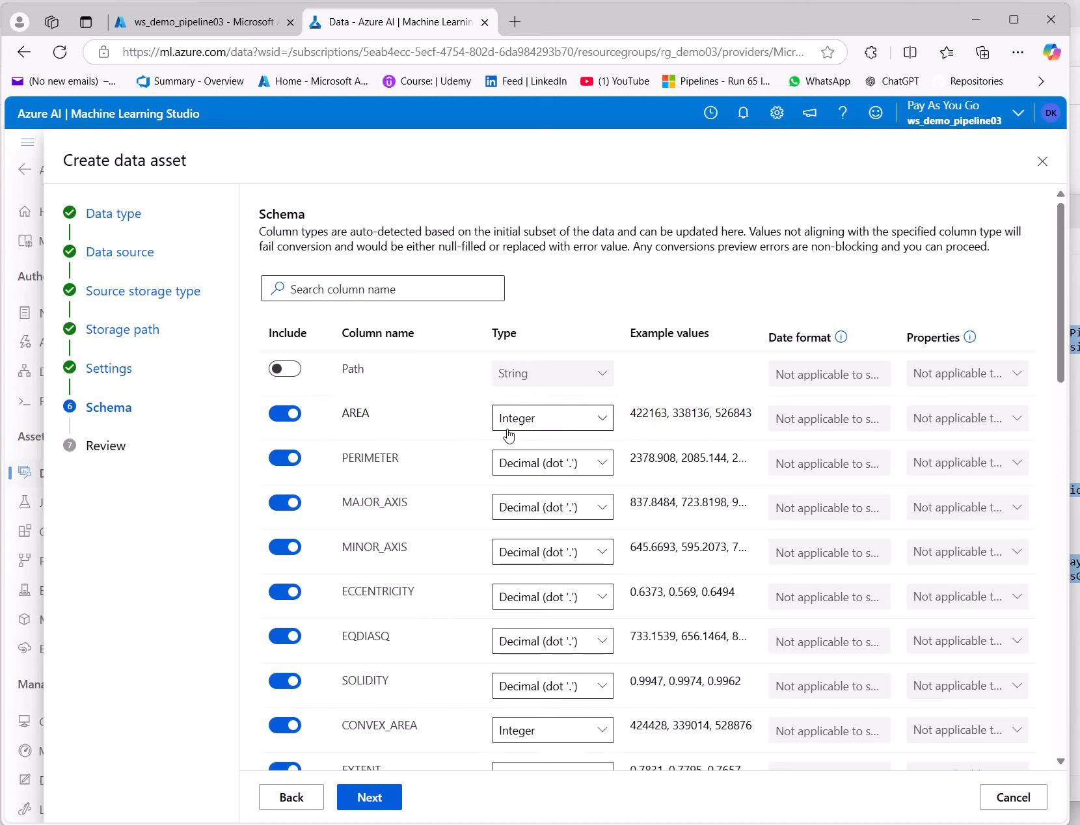
left_click(545, 423)
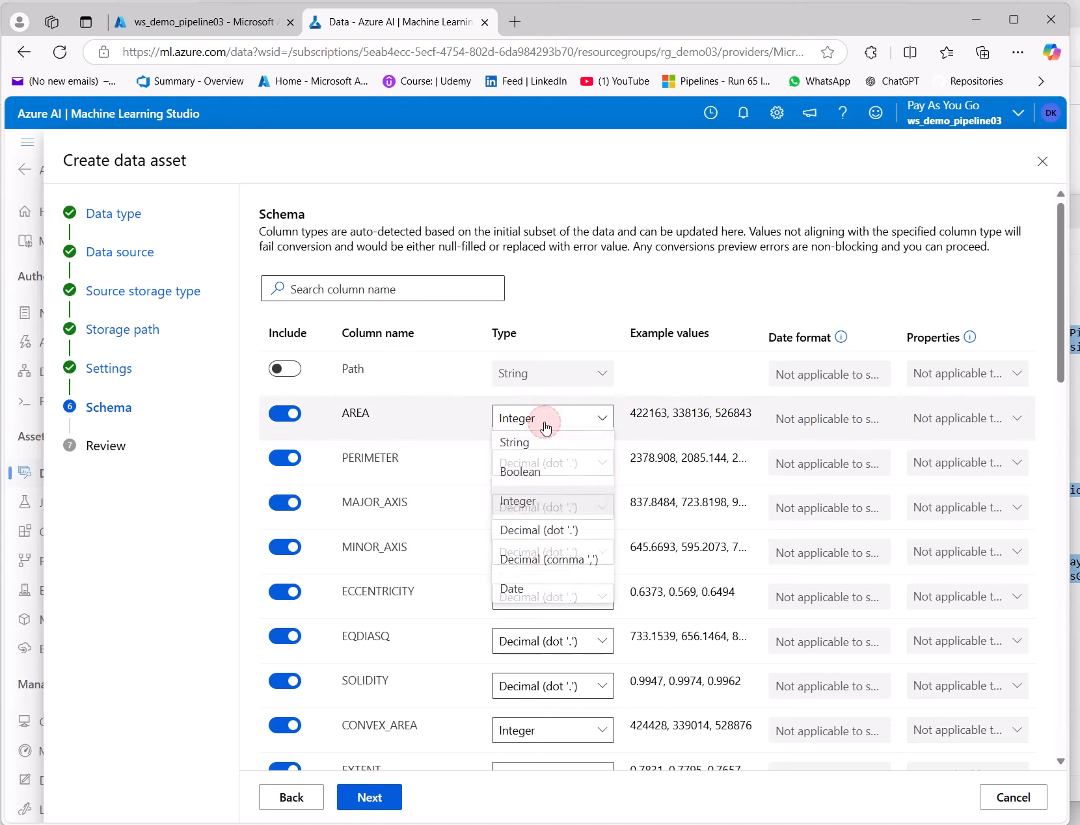
left_click(643, 412)
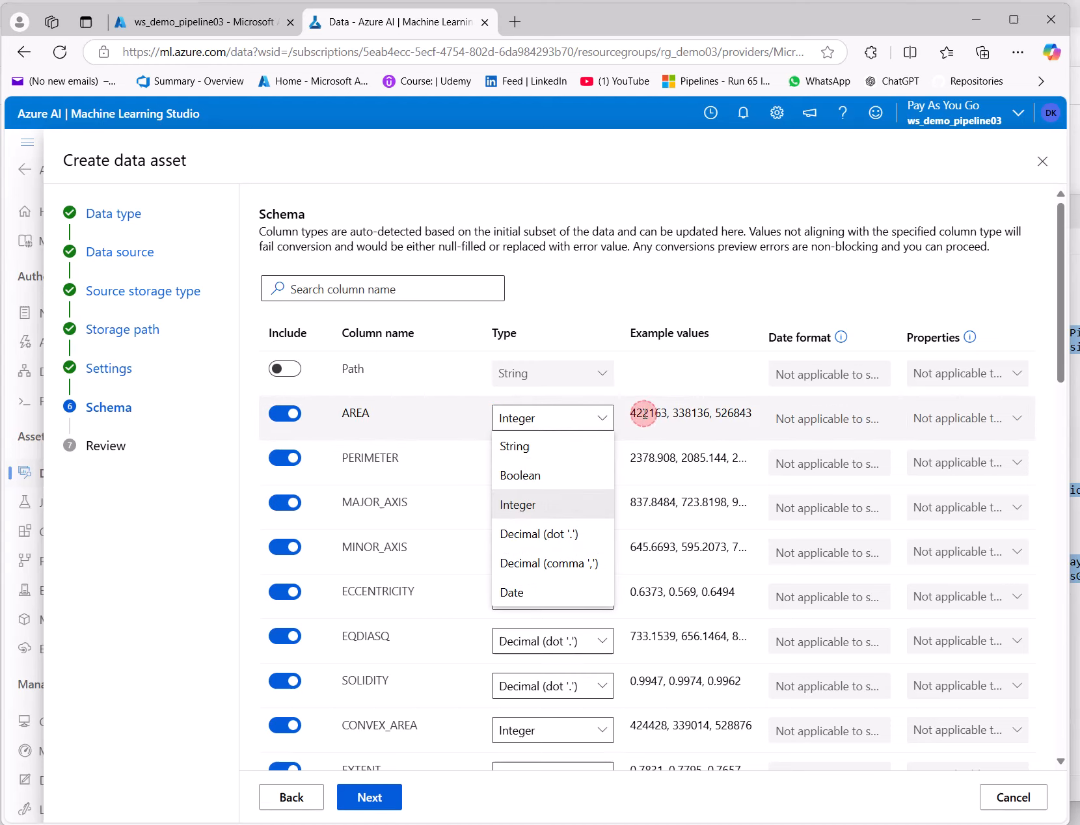
left_click(552, 417)
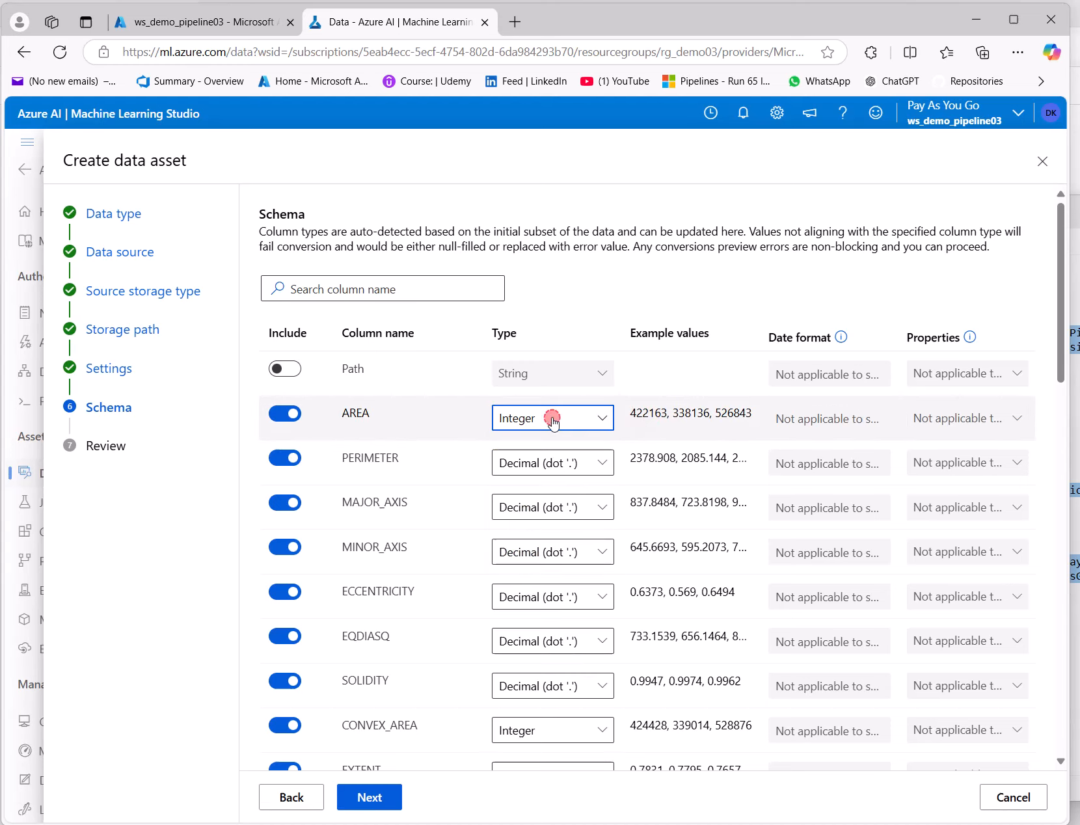
left_click(711, 407)
scroll(924, 618, "down", 15)
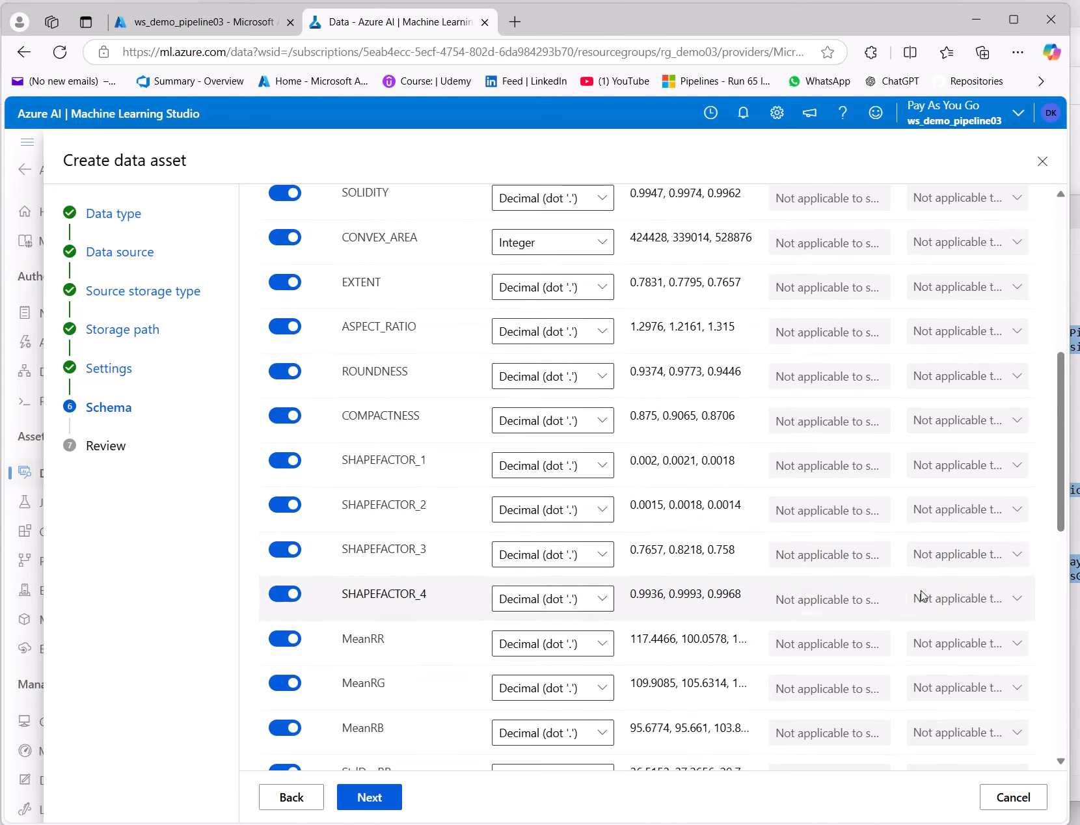
Step: Accept the detected schema through the Class column, create the dataasset01 data asset, and dismiss the introductory tip
scroll(817, 617, "down", 2)
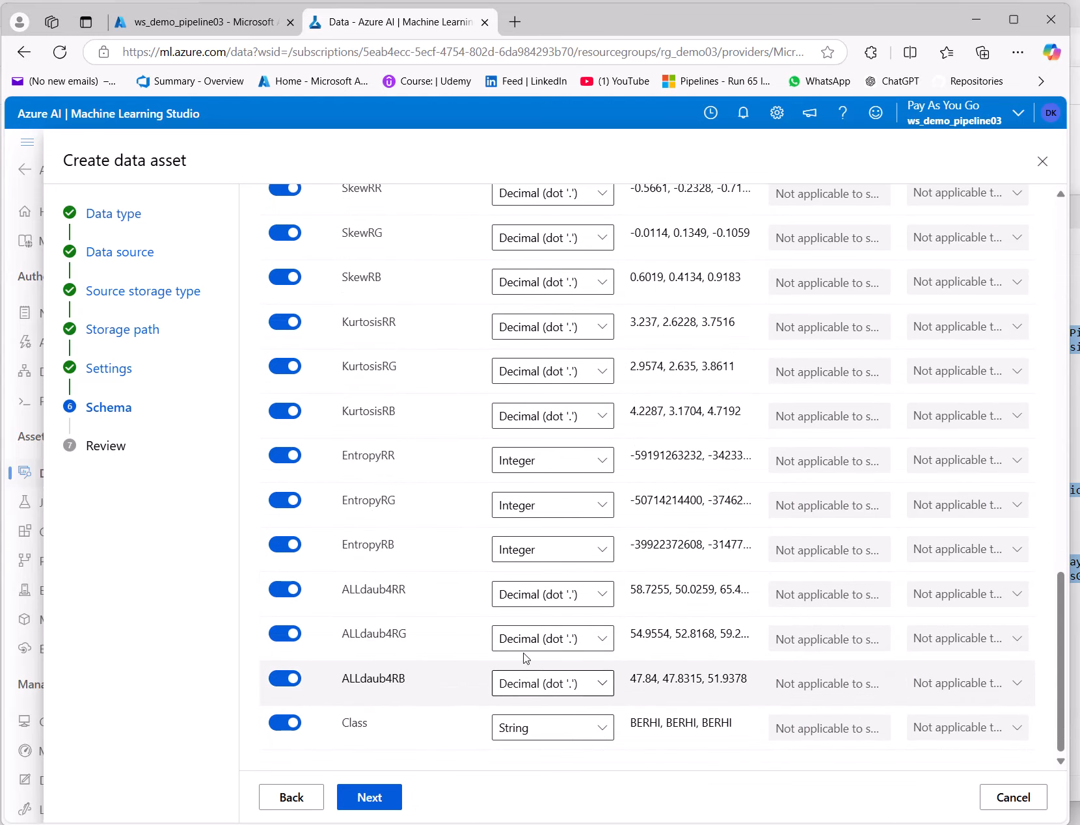
left_click(368, 800)
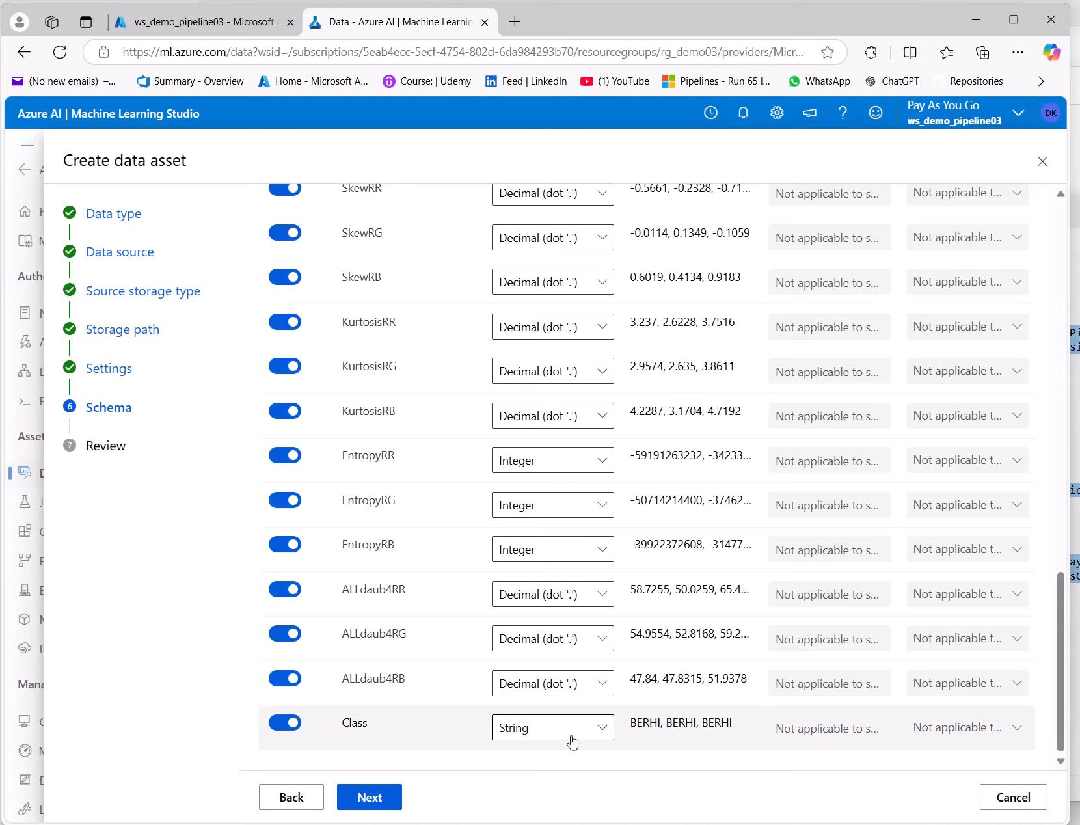
left_click(380, 795)
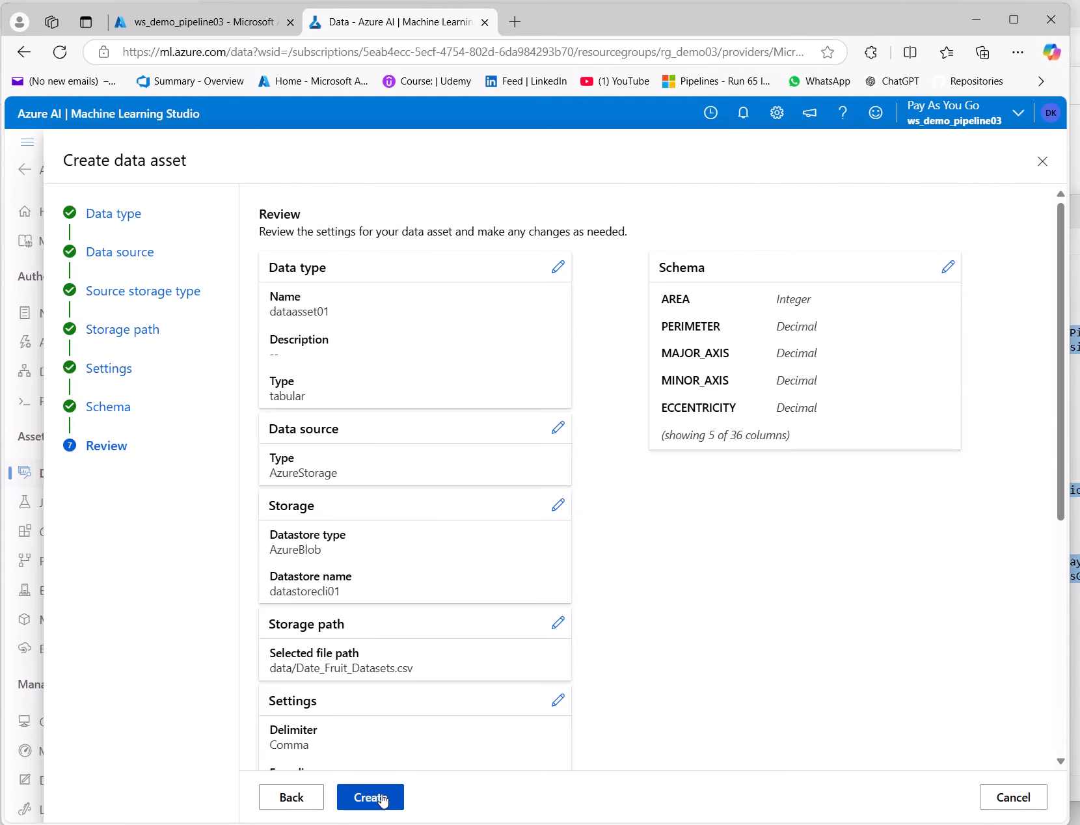
left_click(375, 798)
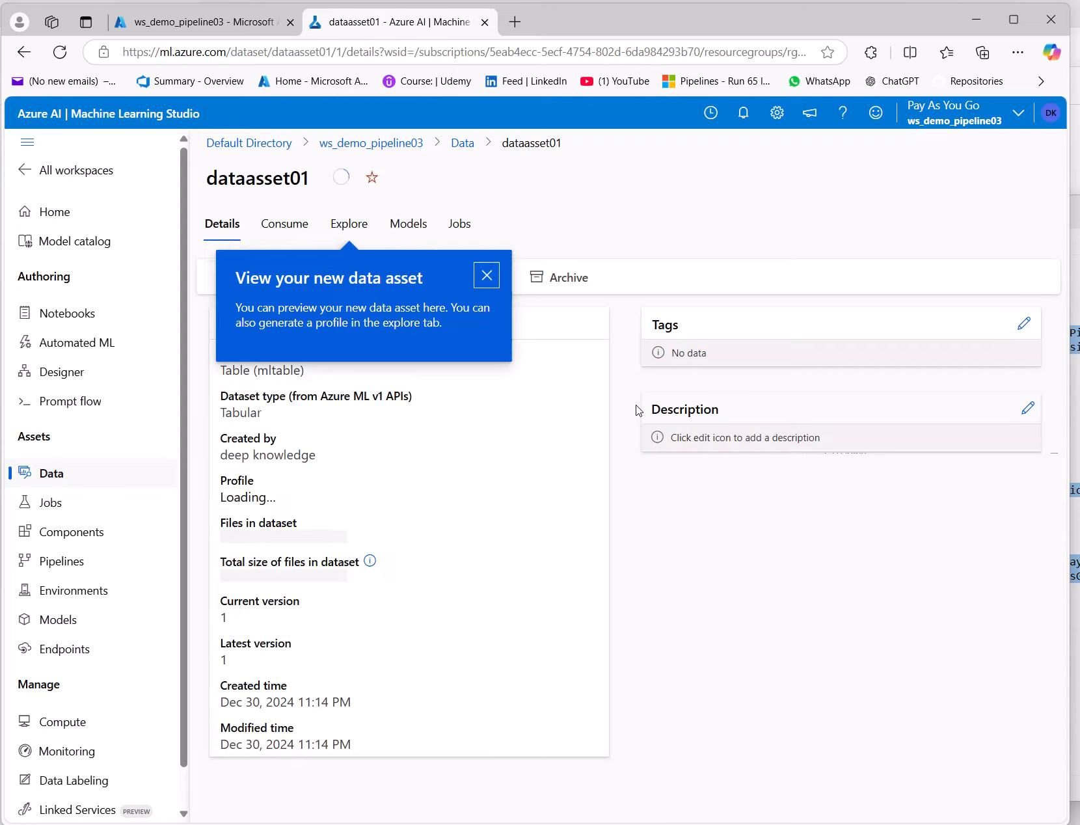
left_click(487, 276)
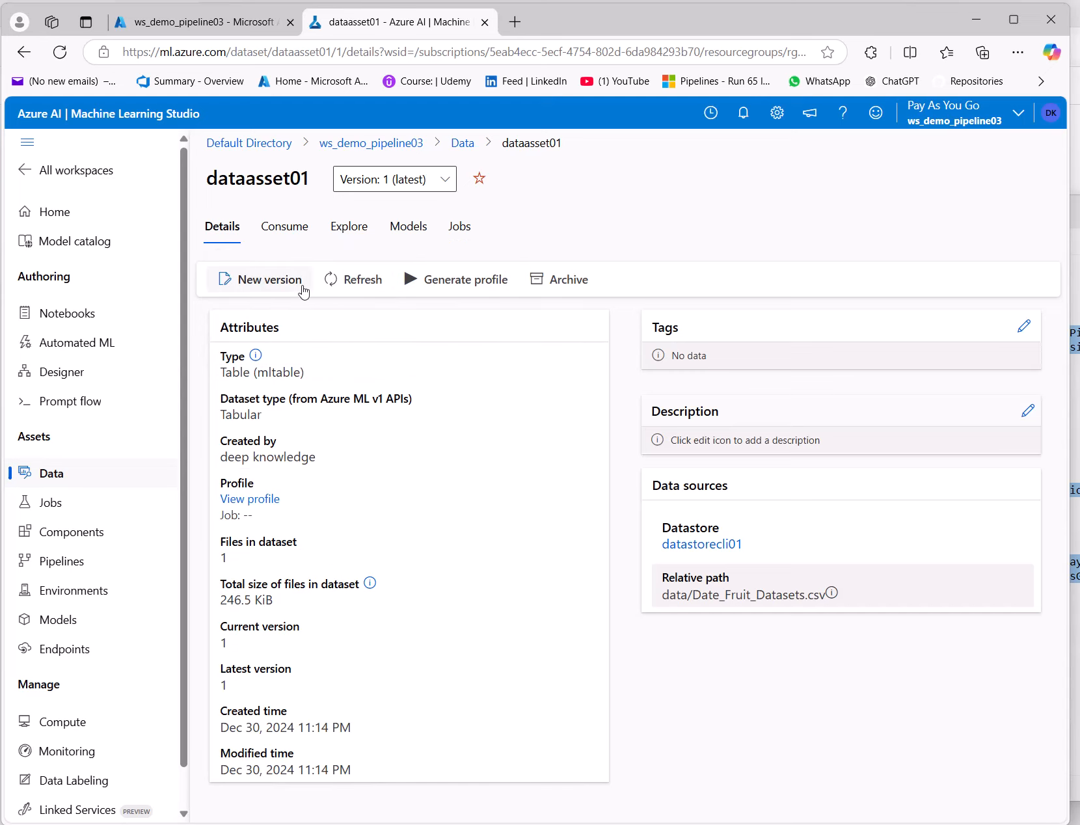
Step: Examine the Pandas (SDK v2) consumption code for dataasset01, from the mltable import to the dataframe conversion
left_click(292, 228)
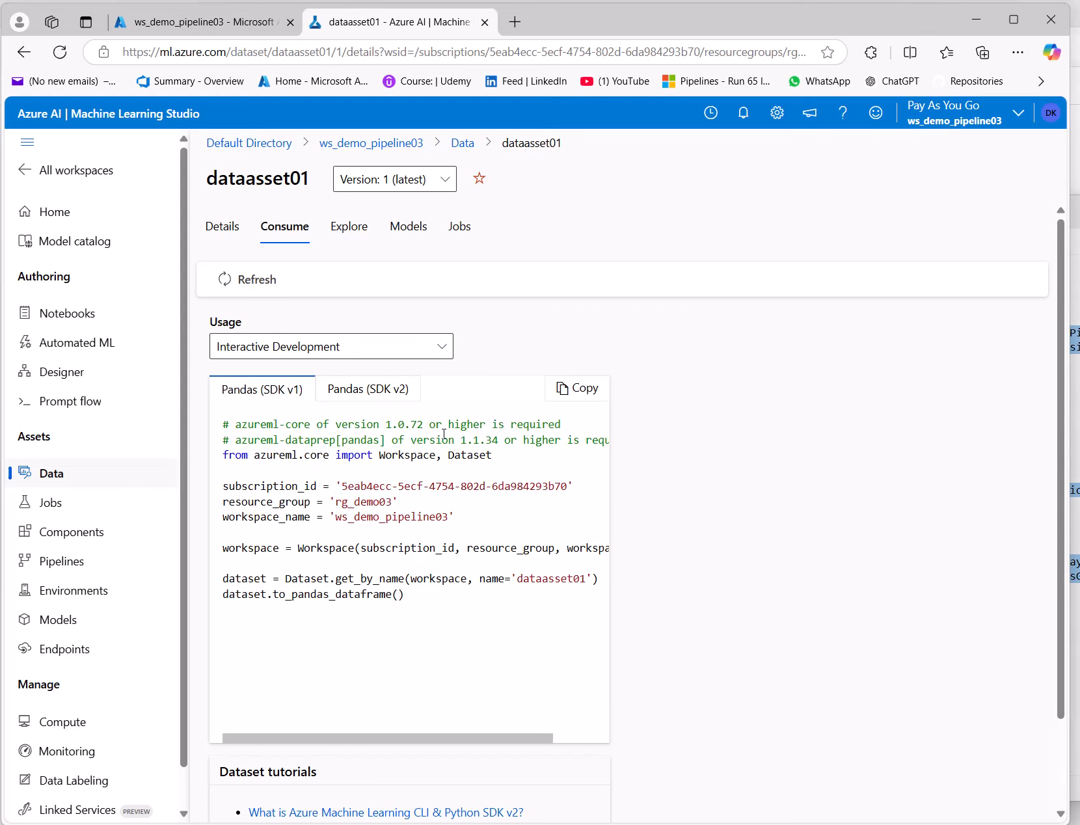
left_click(369, 389)
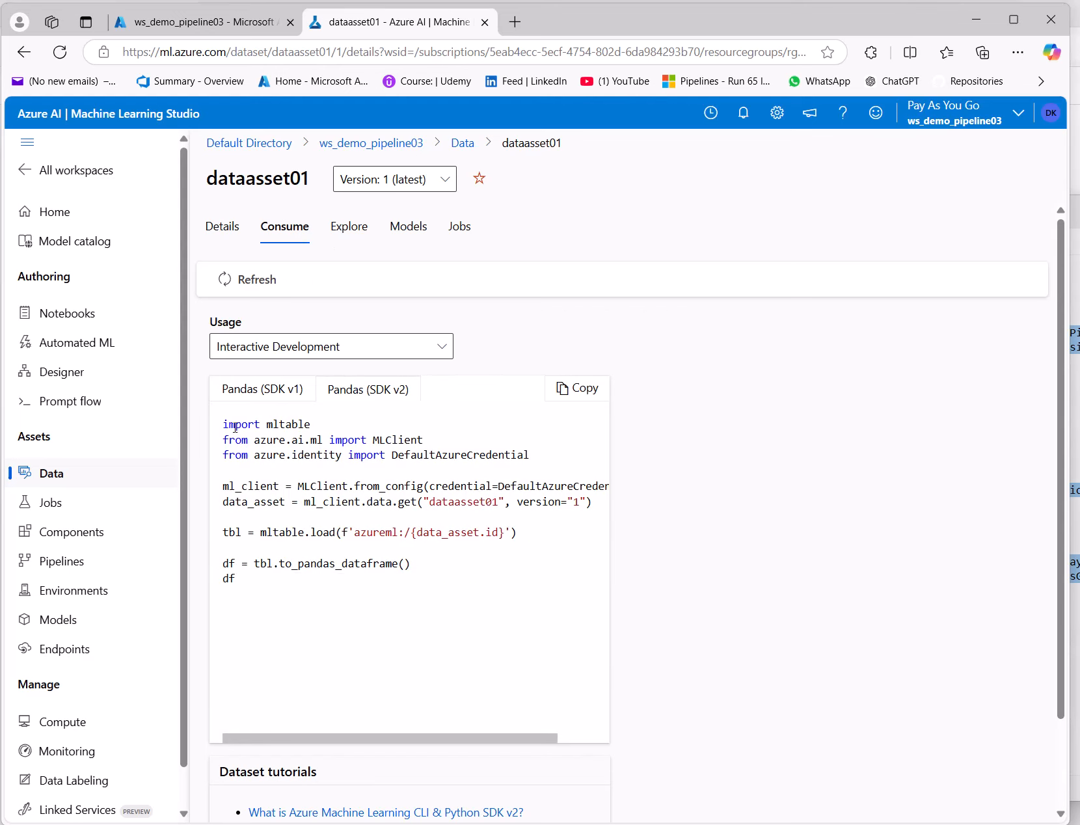
left_click_drag(227, 423, 404, 592)
left_click(407, 594)
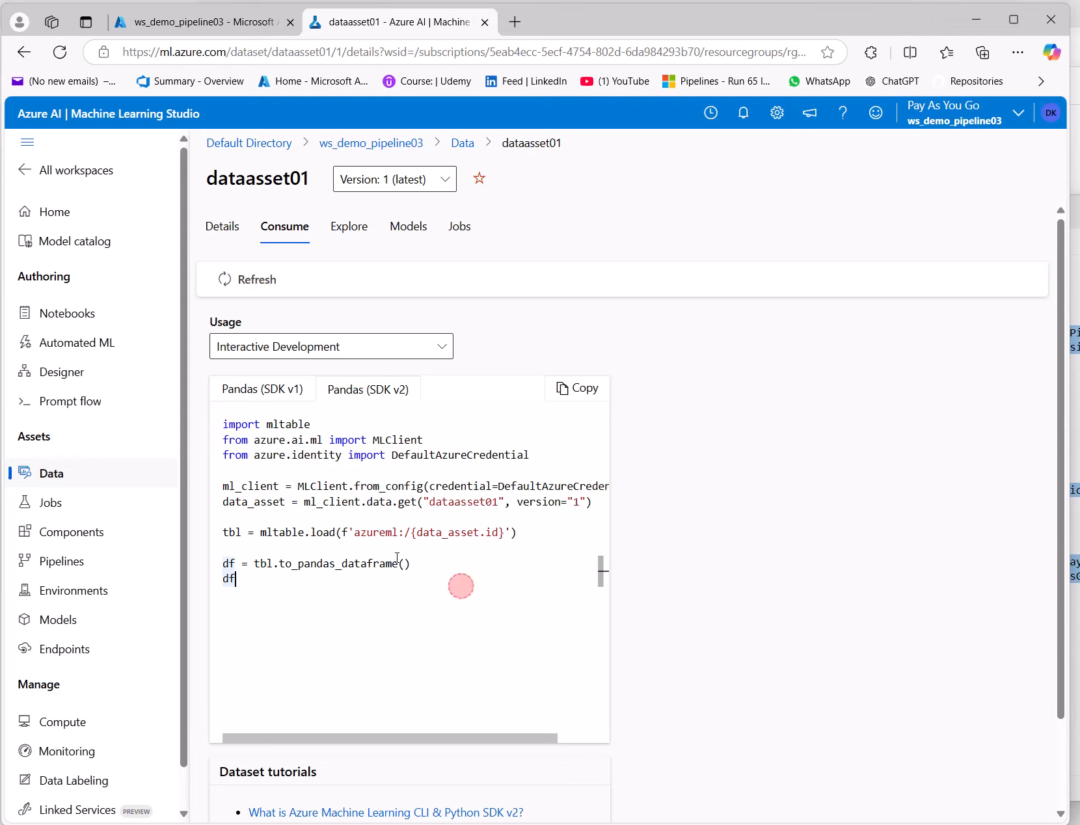
left_click_drag(459, 584, 252, 410)
left_click(280, 428)
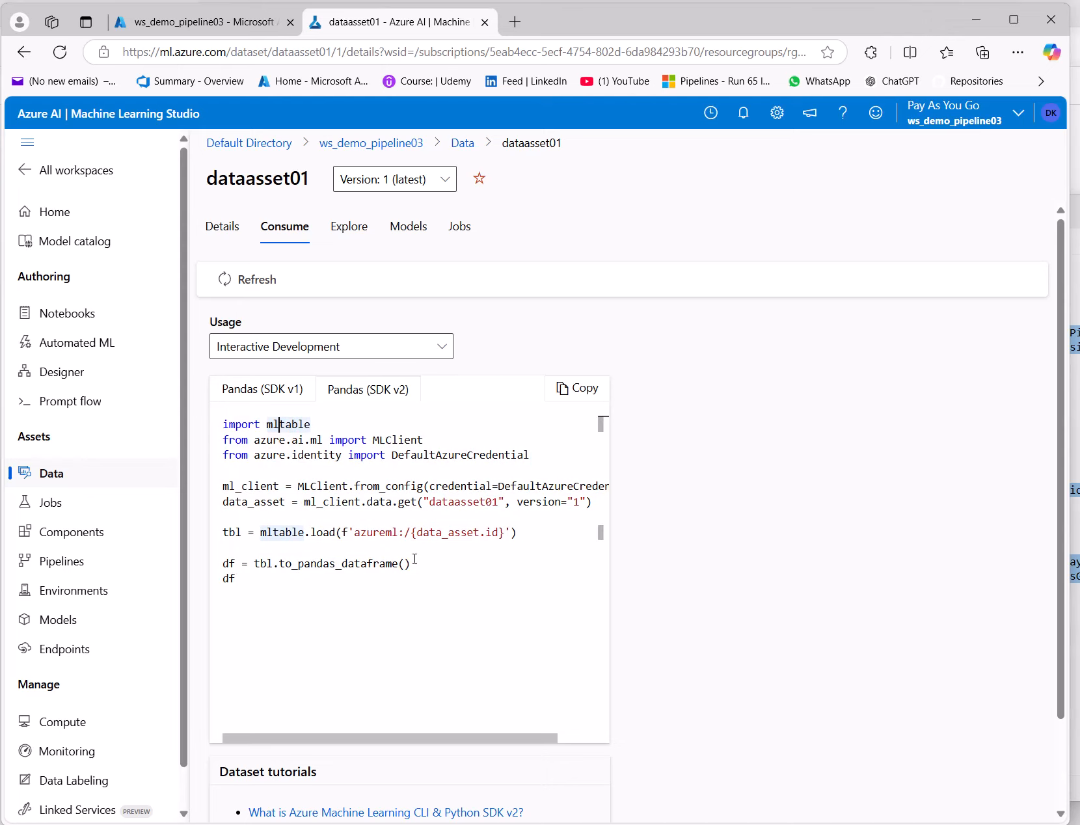
left_click(456, 533)
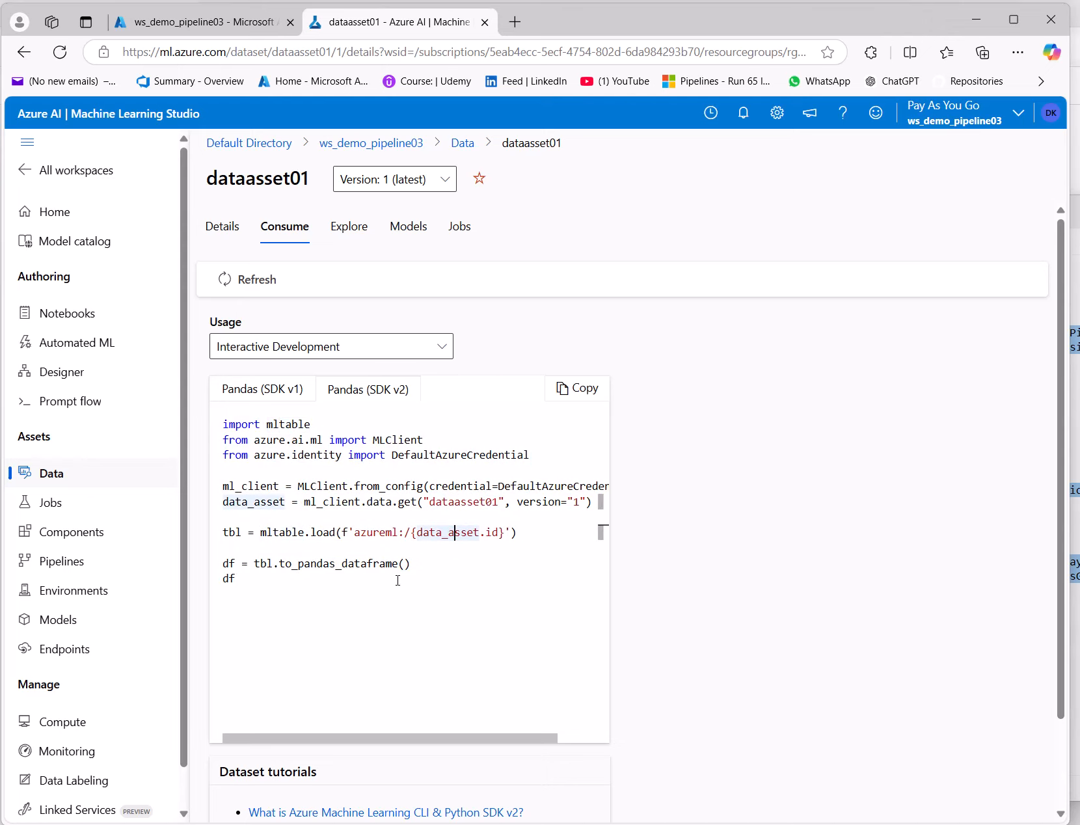
Step: Preview the data rows of dataasset01 and examine the AREA column's profile histogram and box and whisker plot
left_click(351, 227)
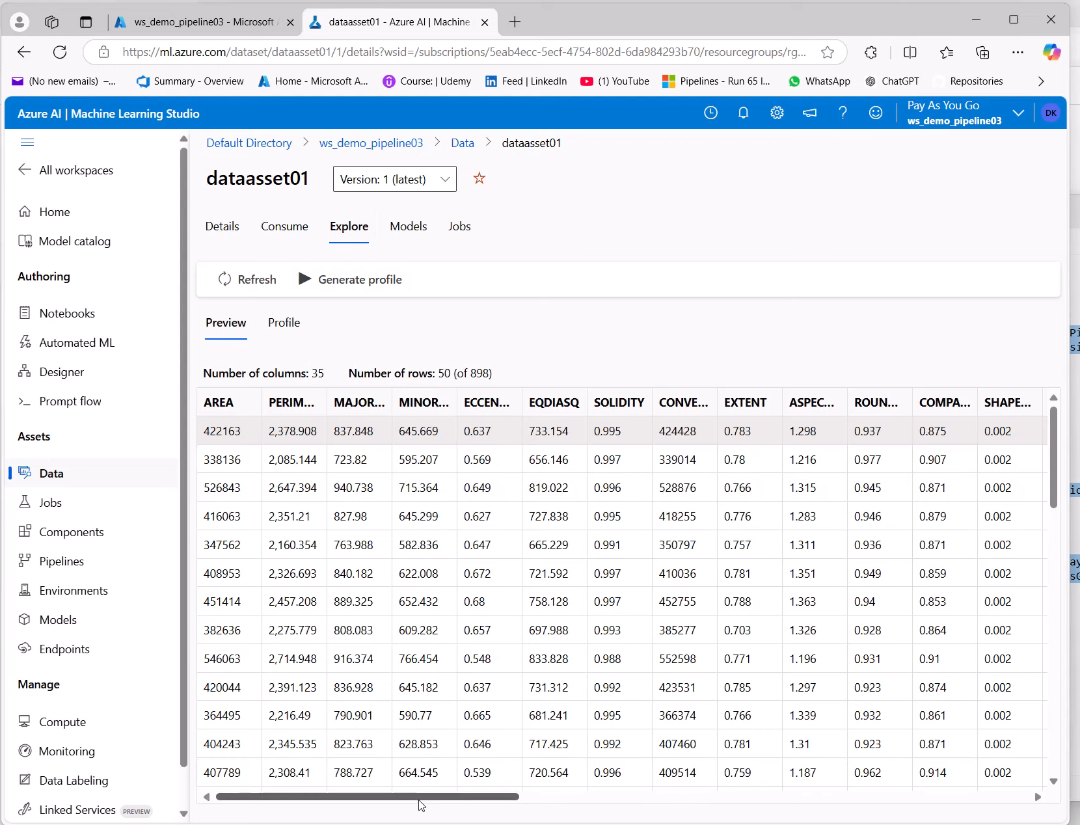
left_click_drag(421, 803, 352, 804)
left_click(274, 325)
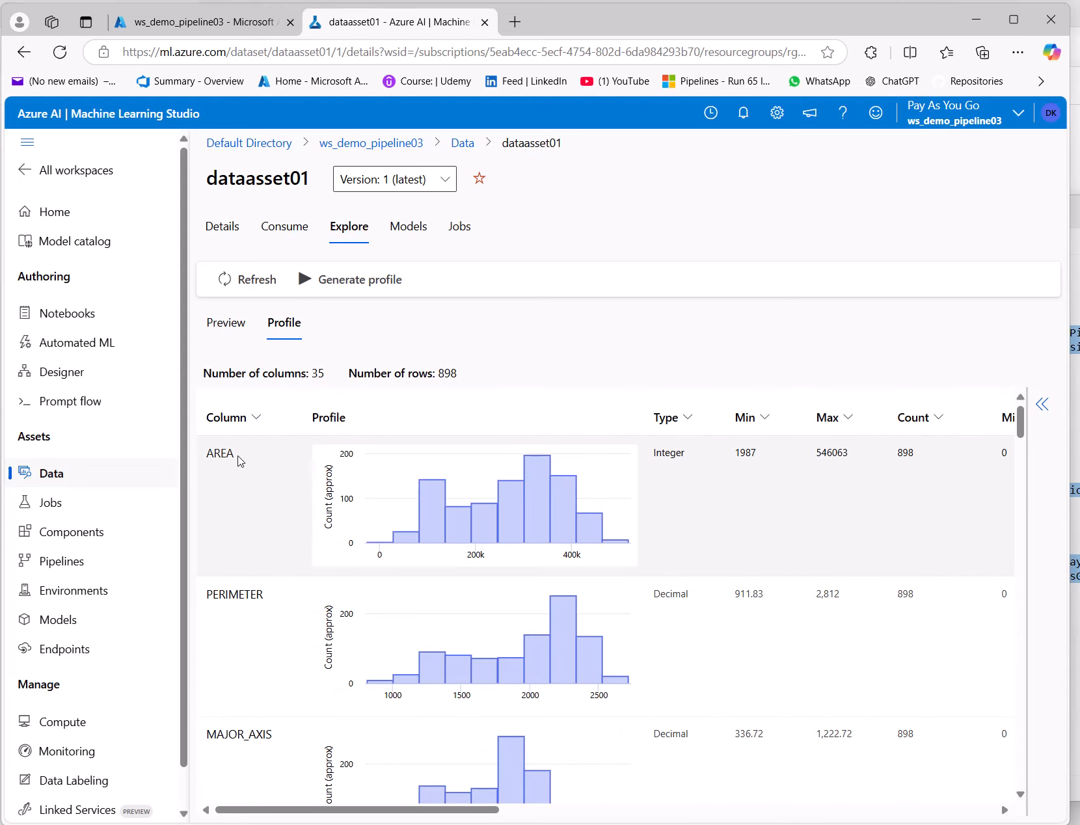
double_click(215, 460)
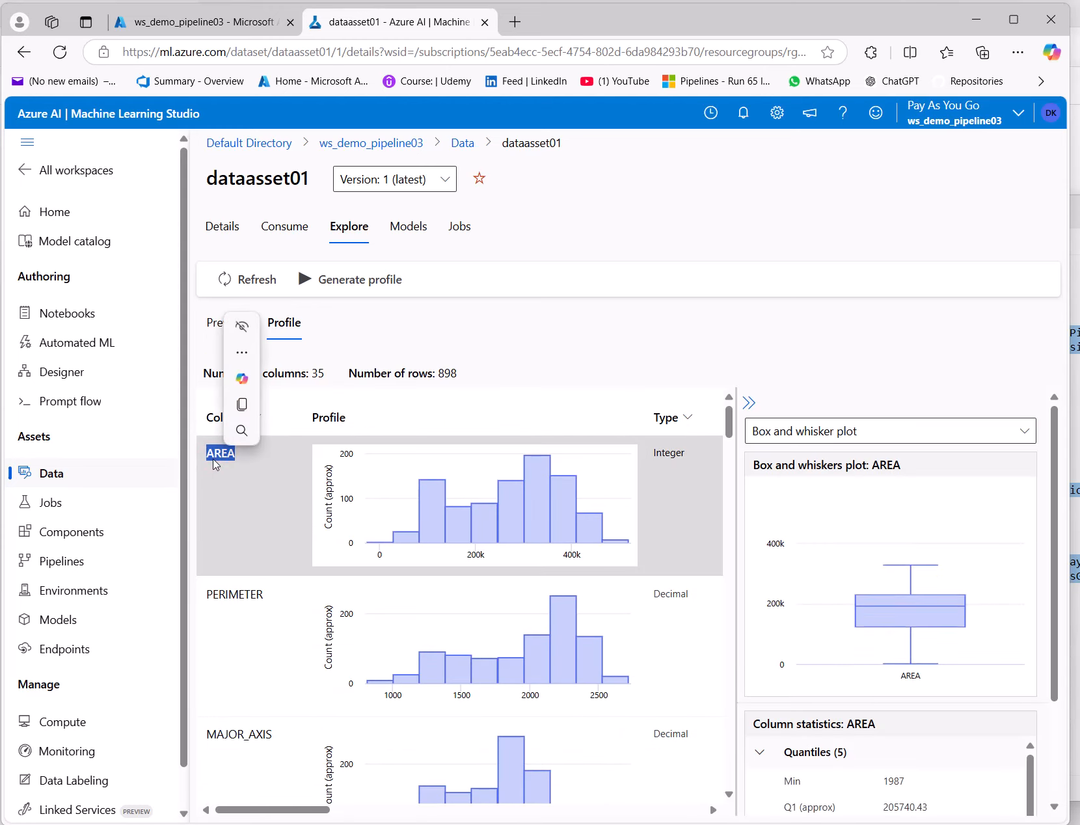
left_click(435, 339)
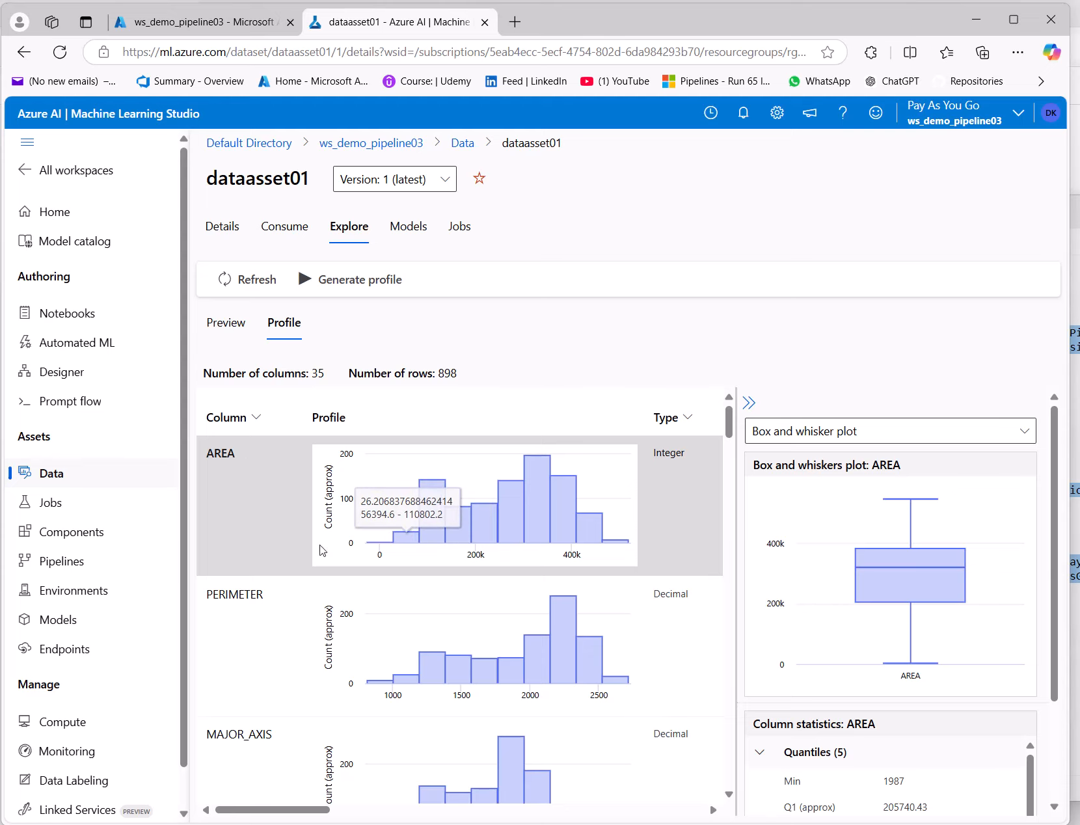
mouse_move(502, 522)
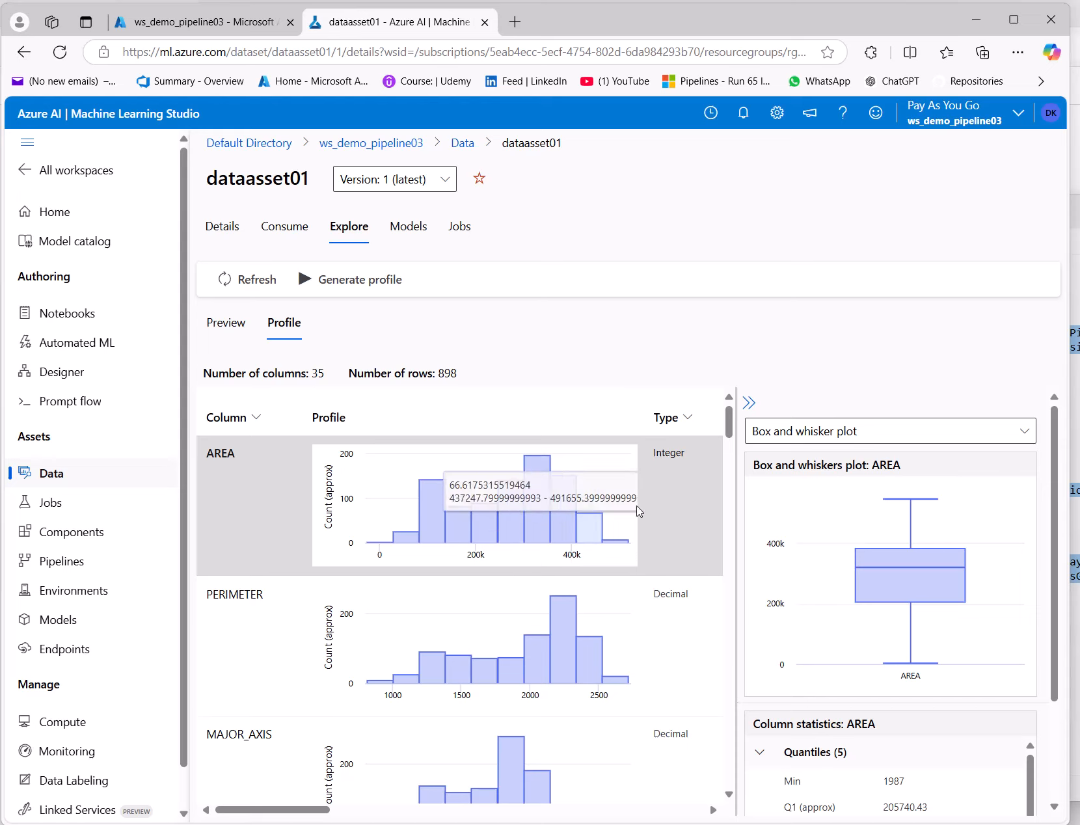
mouse_move(455, 519)
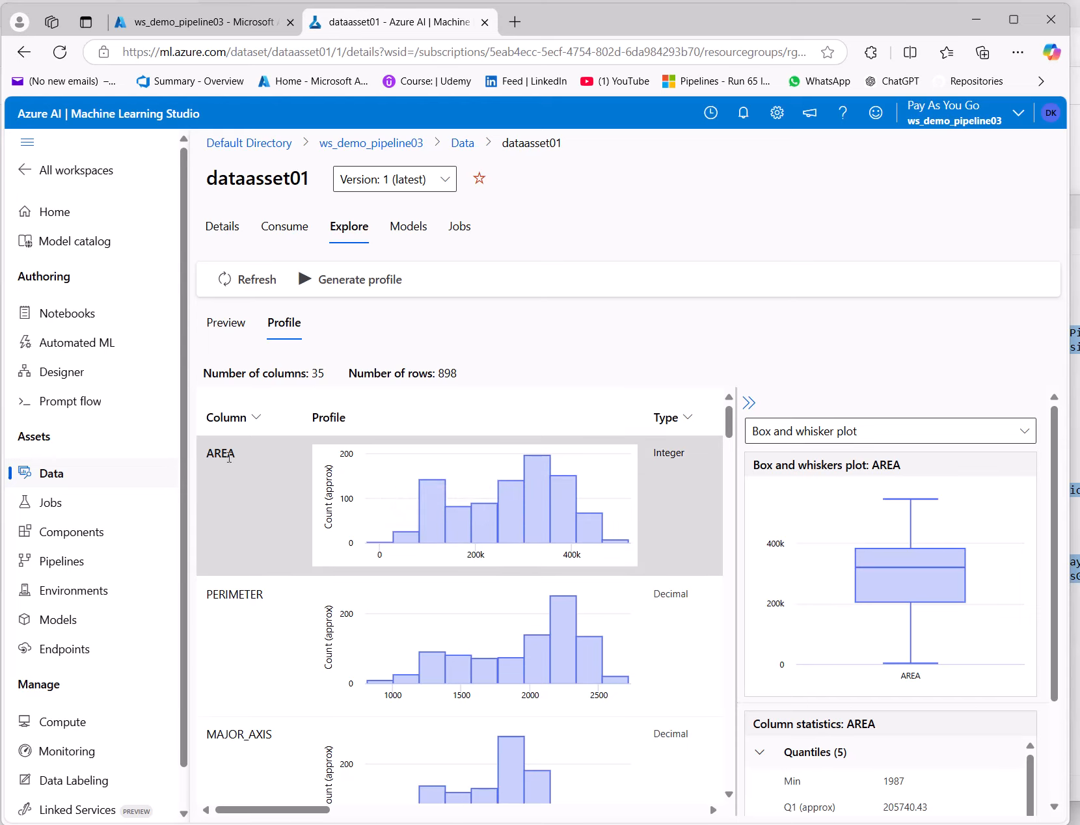
mouse_move(1005, 567)
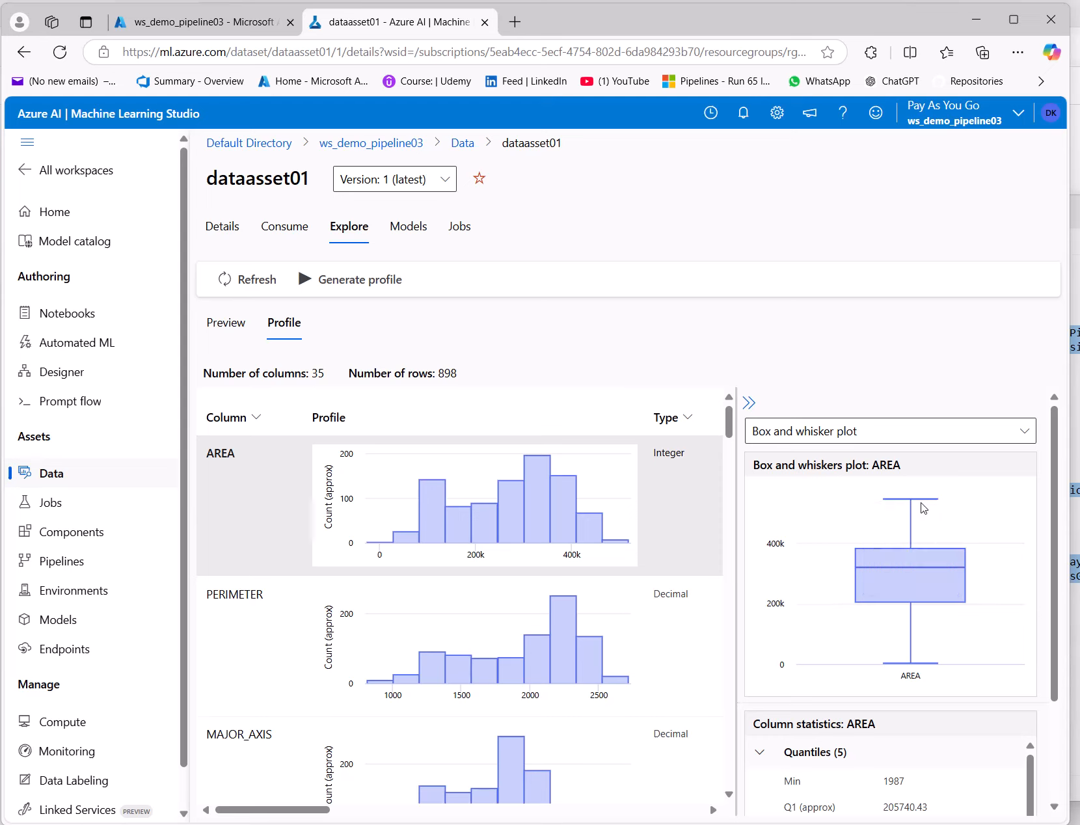
Step: Review the AREA column's statistics, including its quantiles, unique values, and missing, empty and error counts
scroll(934, 542, "down", 2)
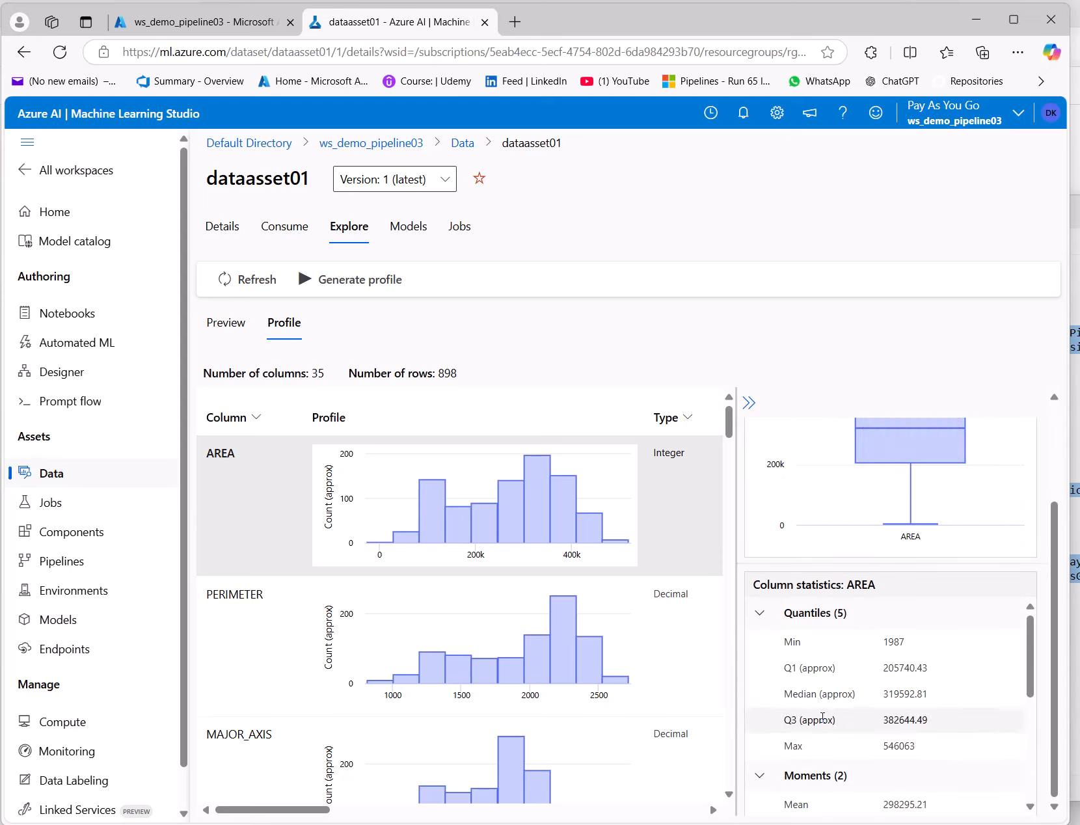
scroll(825, 760, "down", 3)
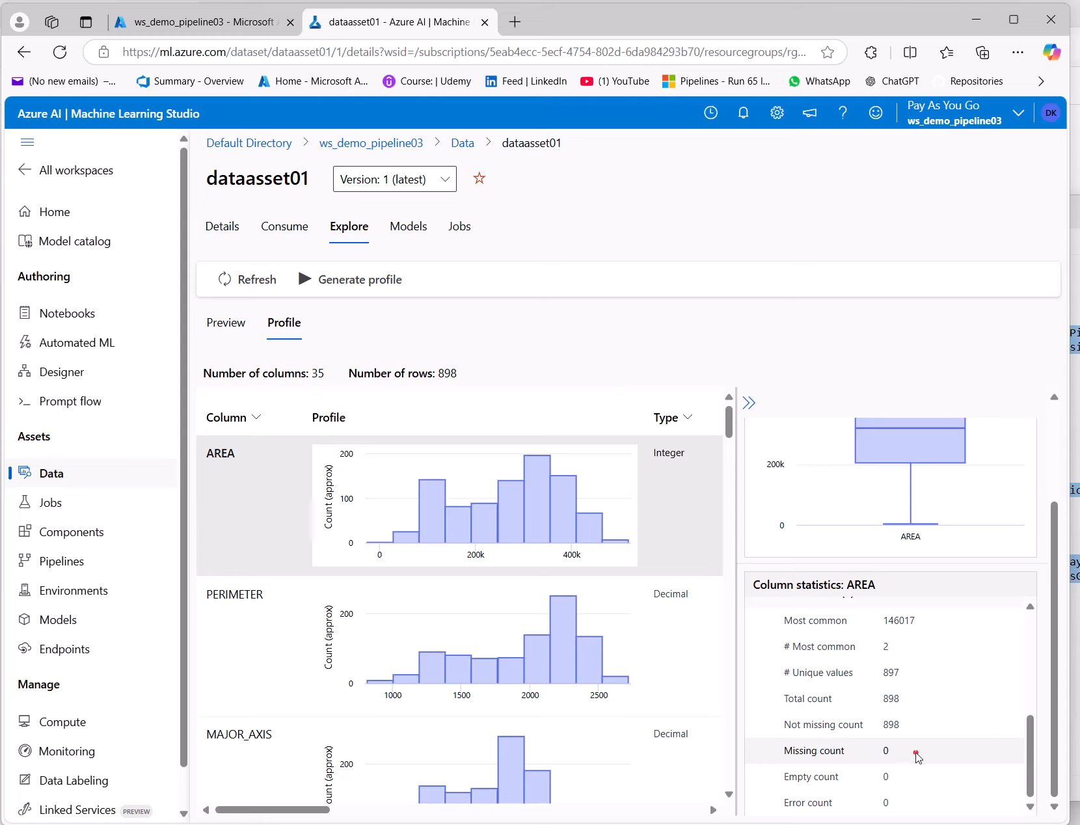
left_click_drag(915, 752, 868, 729)
left_click(778, 722)
left_click_drag(784, 751, 845, 753)
left_click_drag(784, 777, 834, 803)
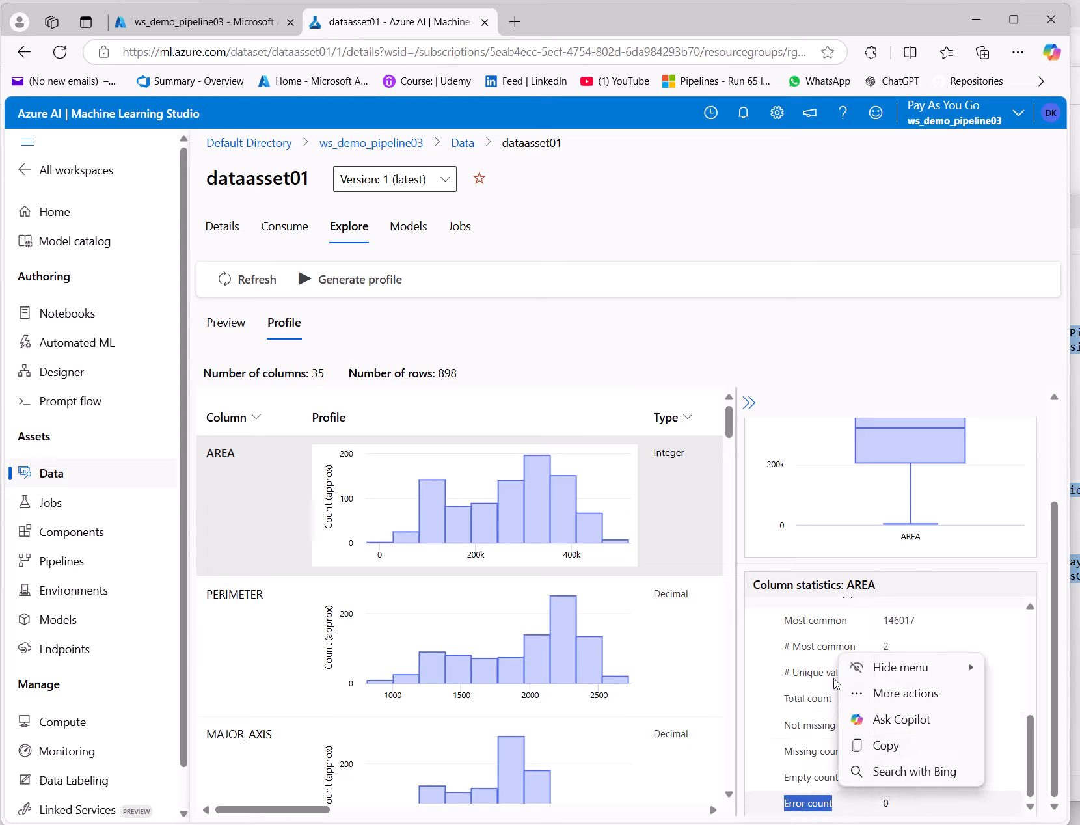
left_click_drag(807, 675, 813, 676)
scroll(816, 678, "up", 2)
scroll(817, 680, "up", 3)
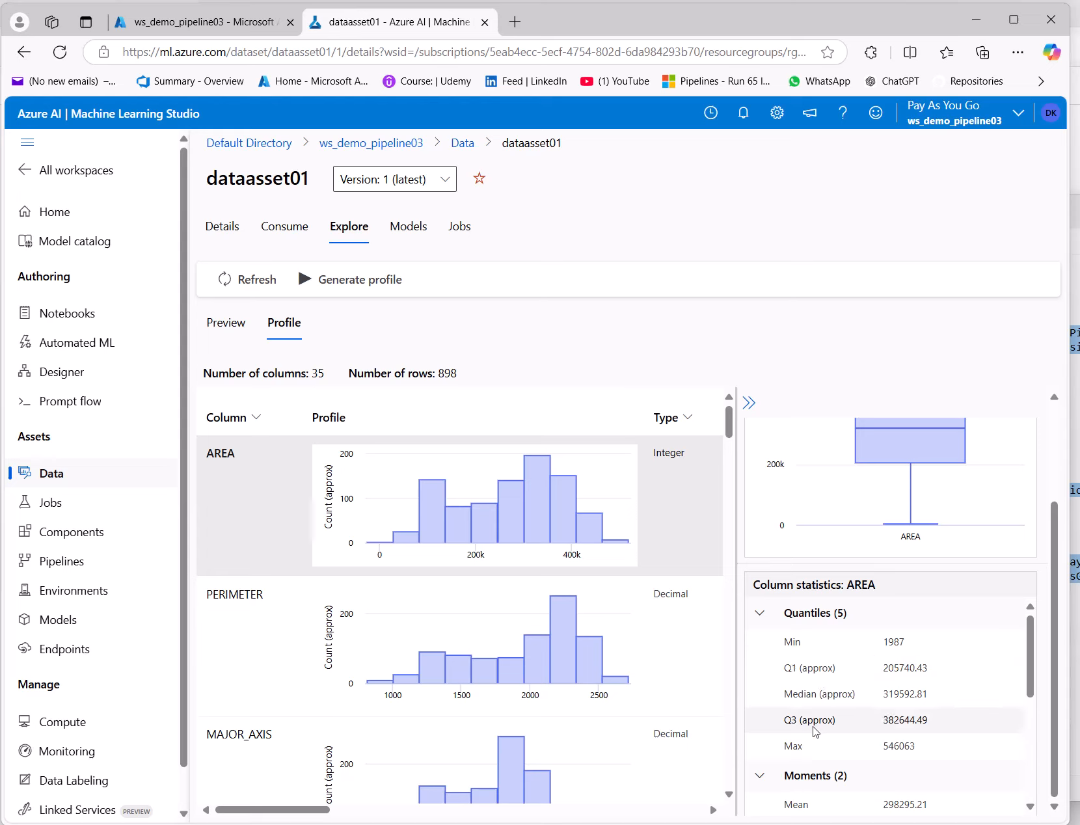
Step: Look through the remaining column profiles and examine the Class column's value distribution and statistics
scroll(325, 668, "down", 15)
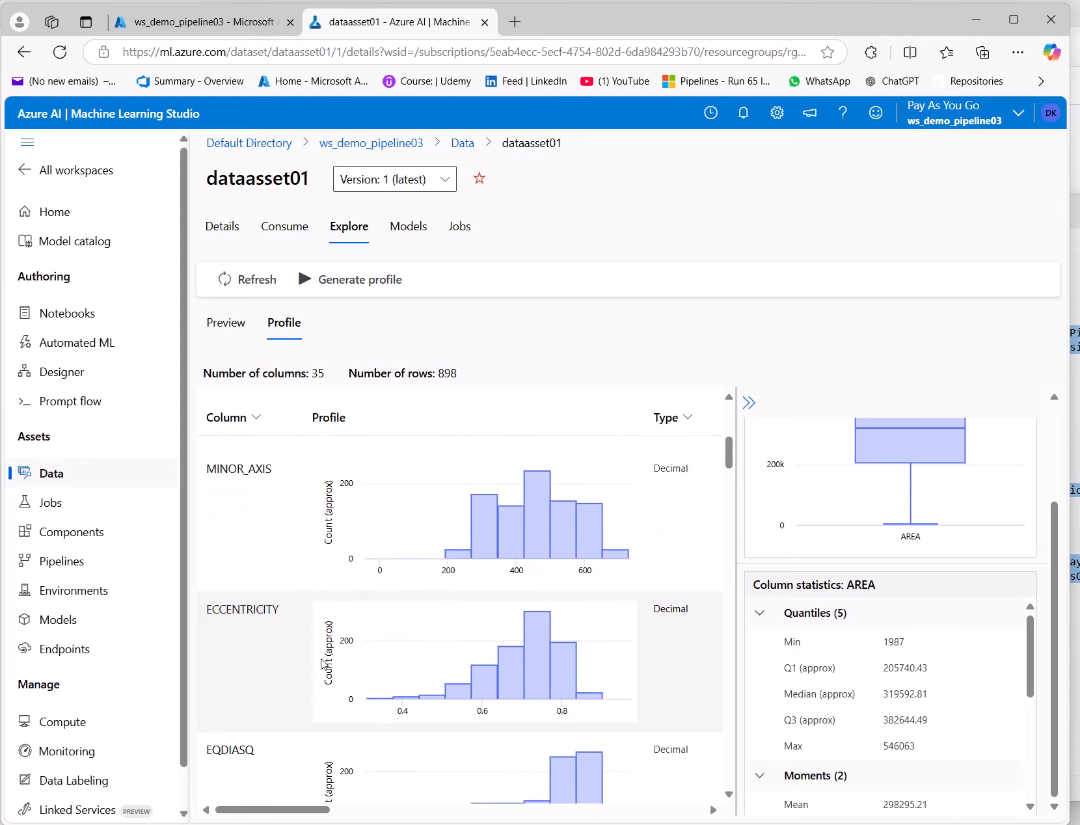
scroll(325, 668, "down", 20)
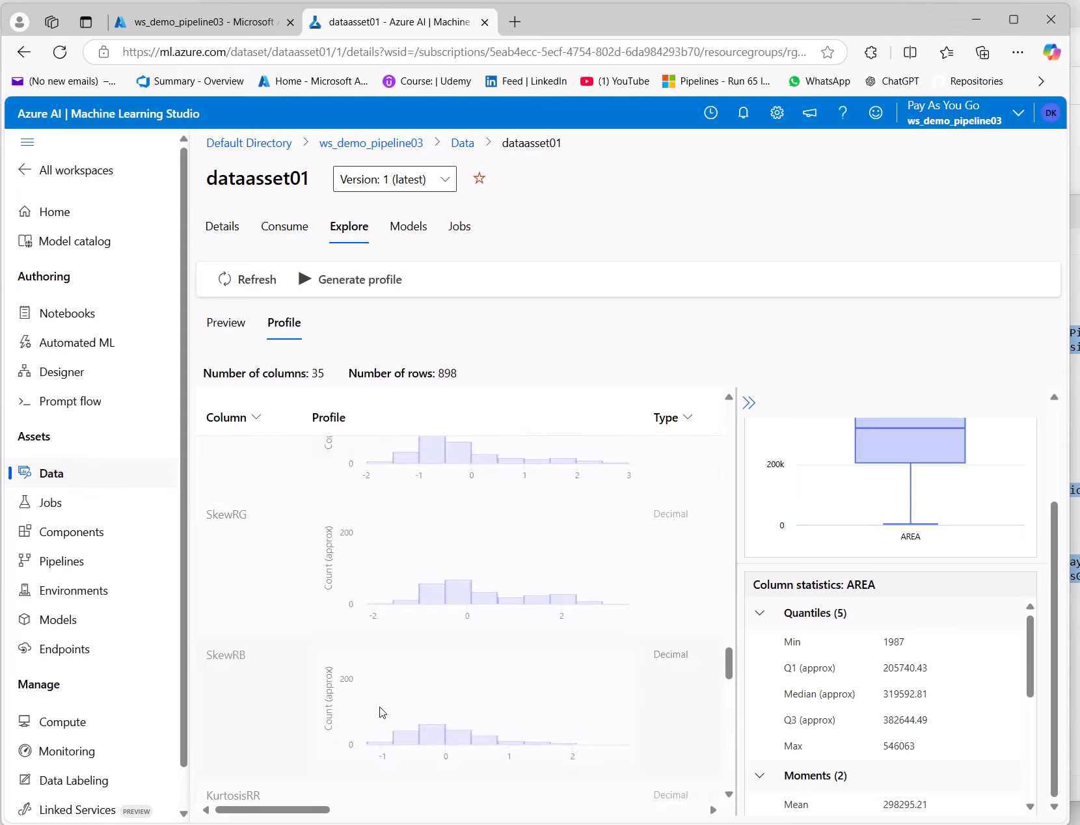
scroll(542, 766, "down", 10)
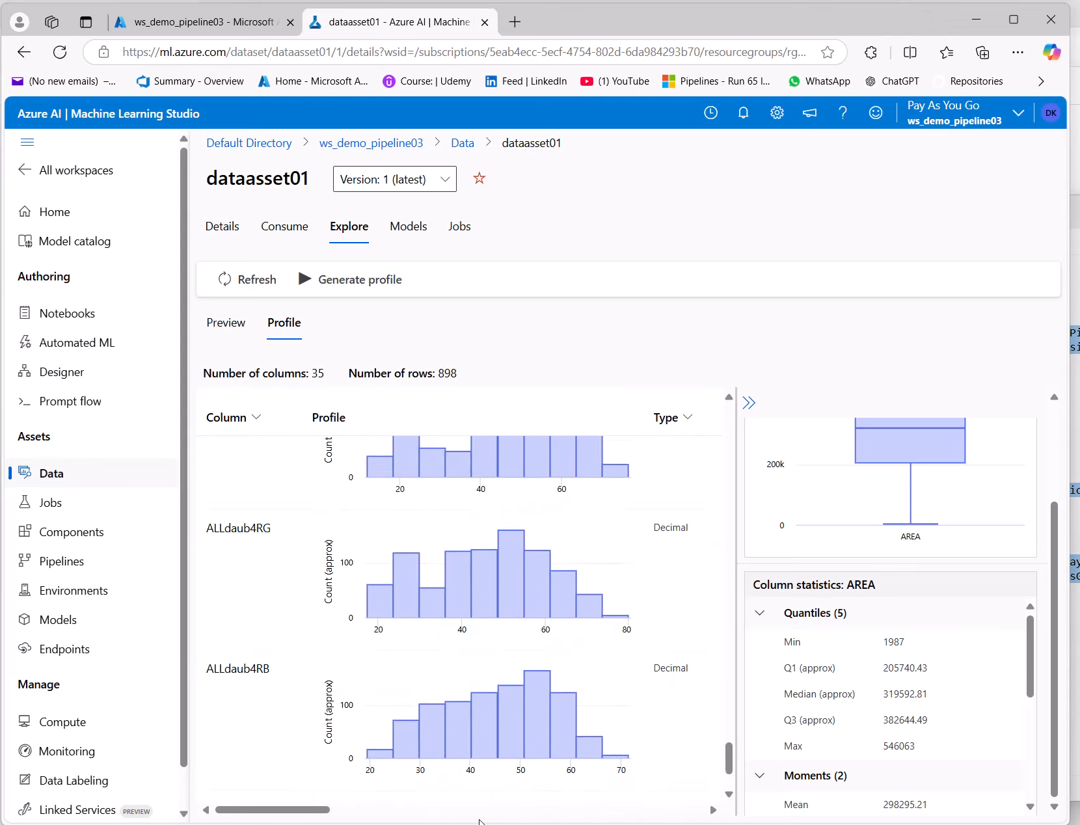
left_click(260, 720)
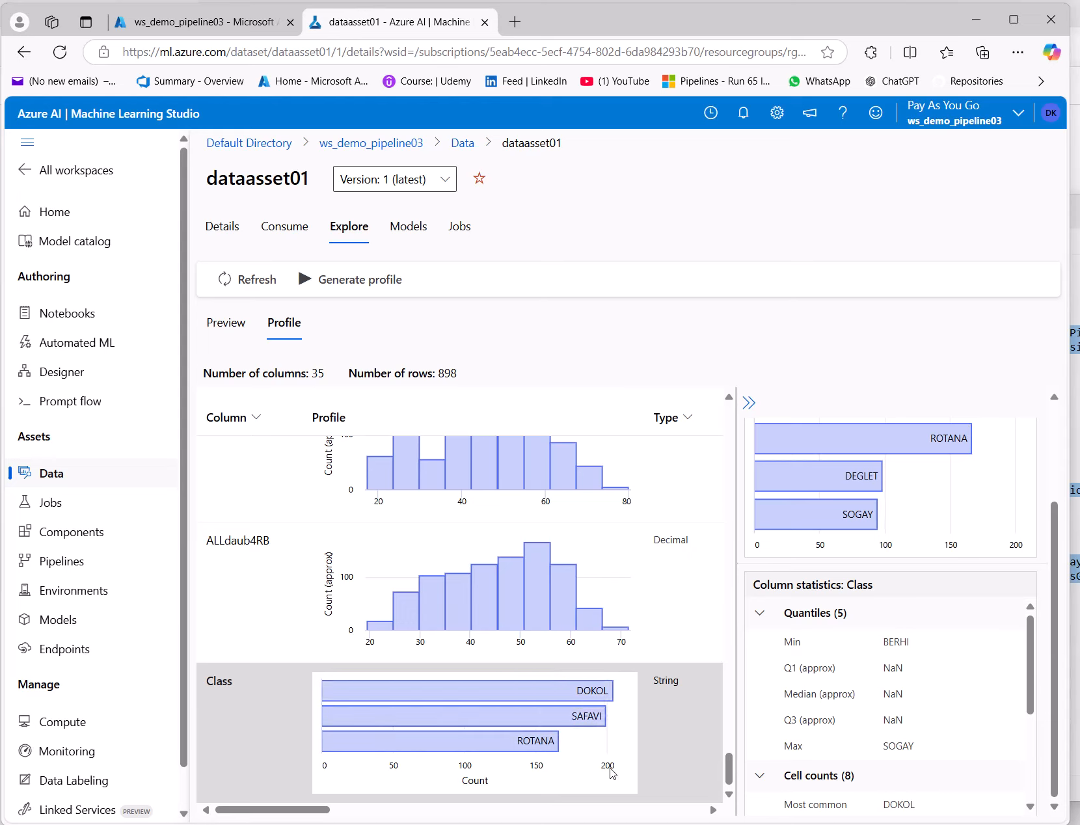
mouse_move(593, 723)
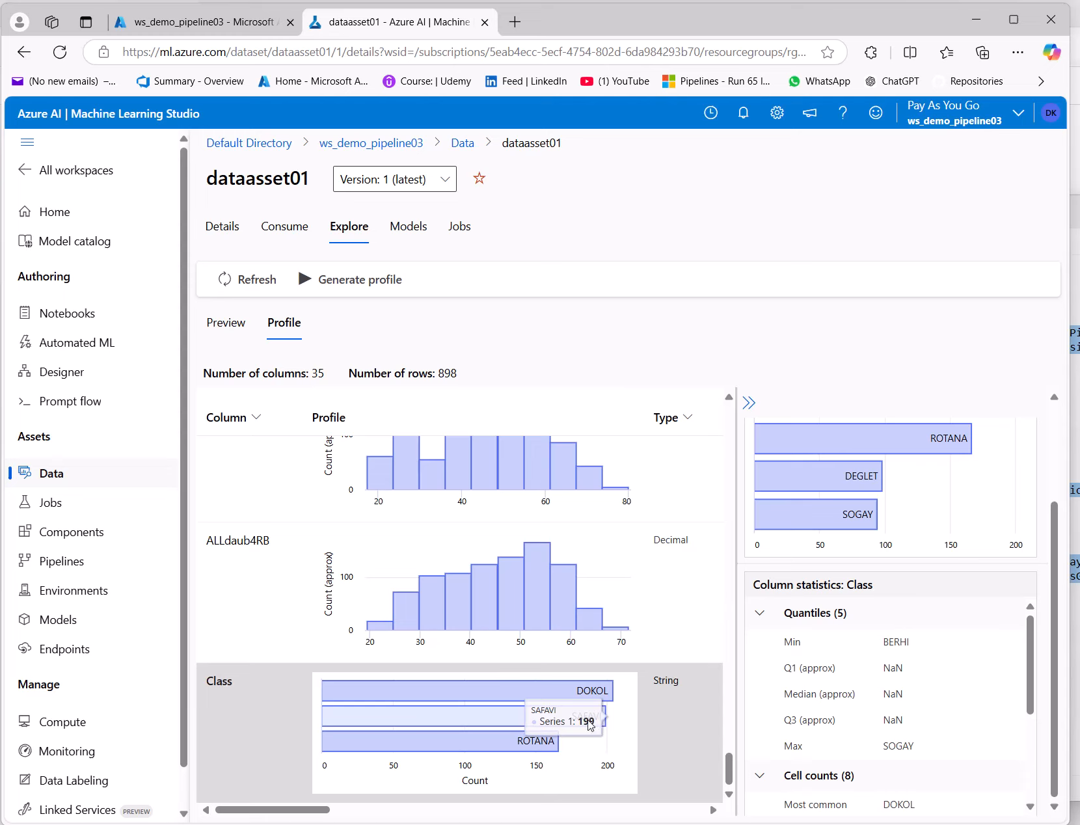
mouse_move(536, 749)
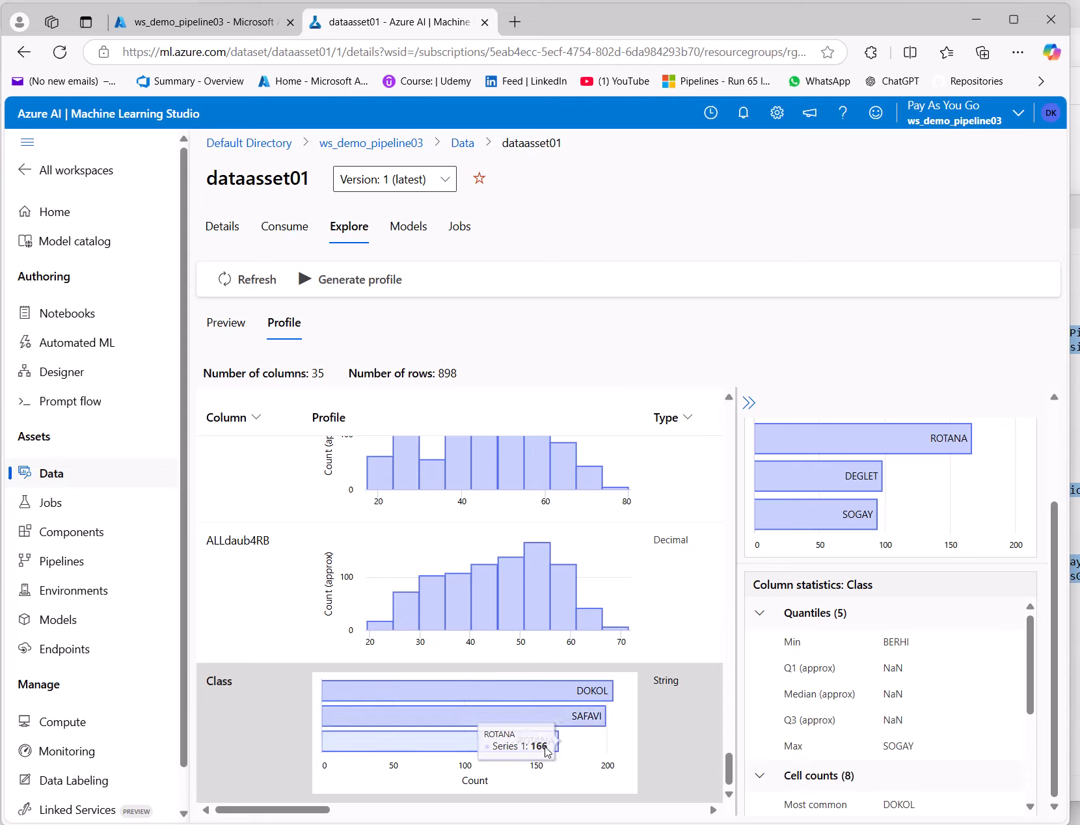
scroll(896, 740, "down", 3)
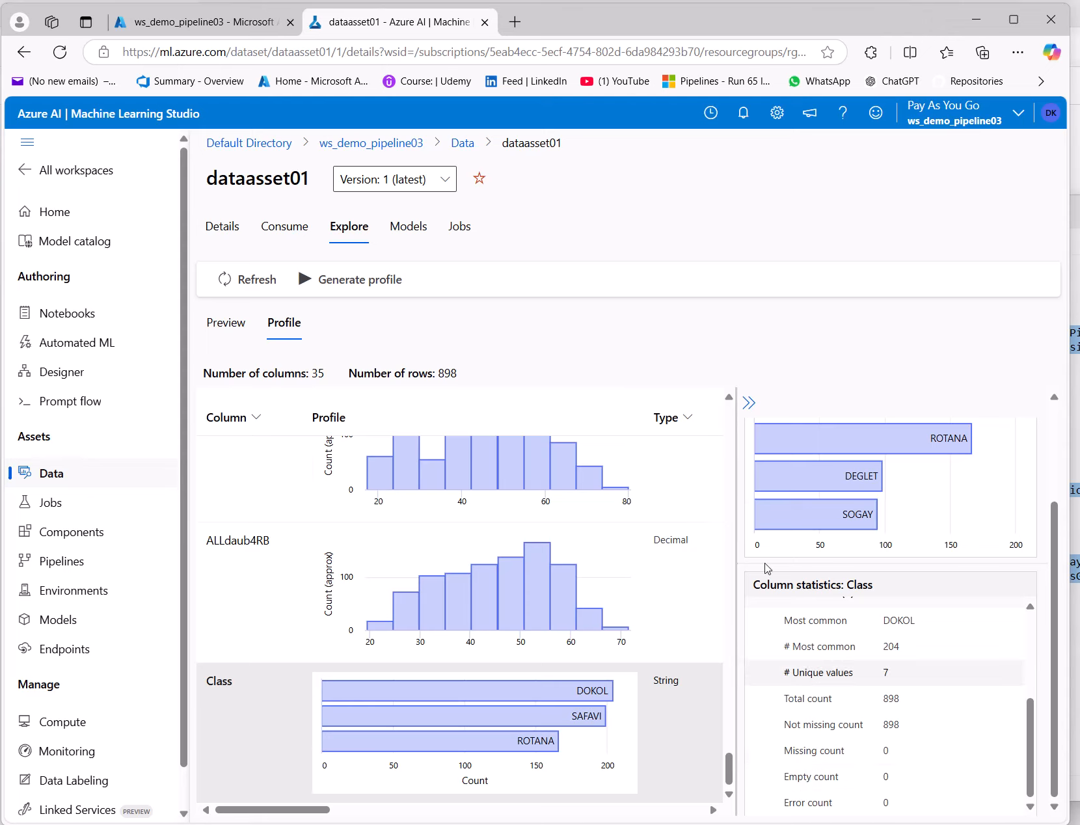
Step: Check the models and jobs linked to dataasset01 and revisit the asset's details
left_click(410, 224)
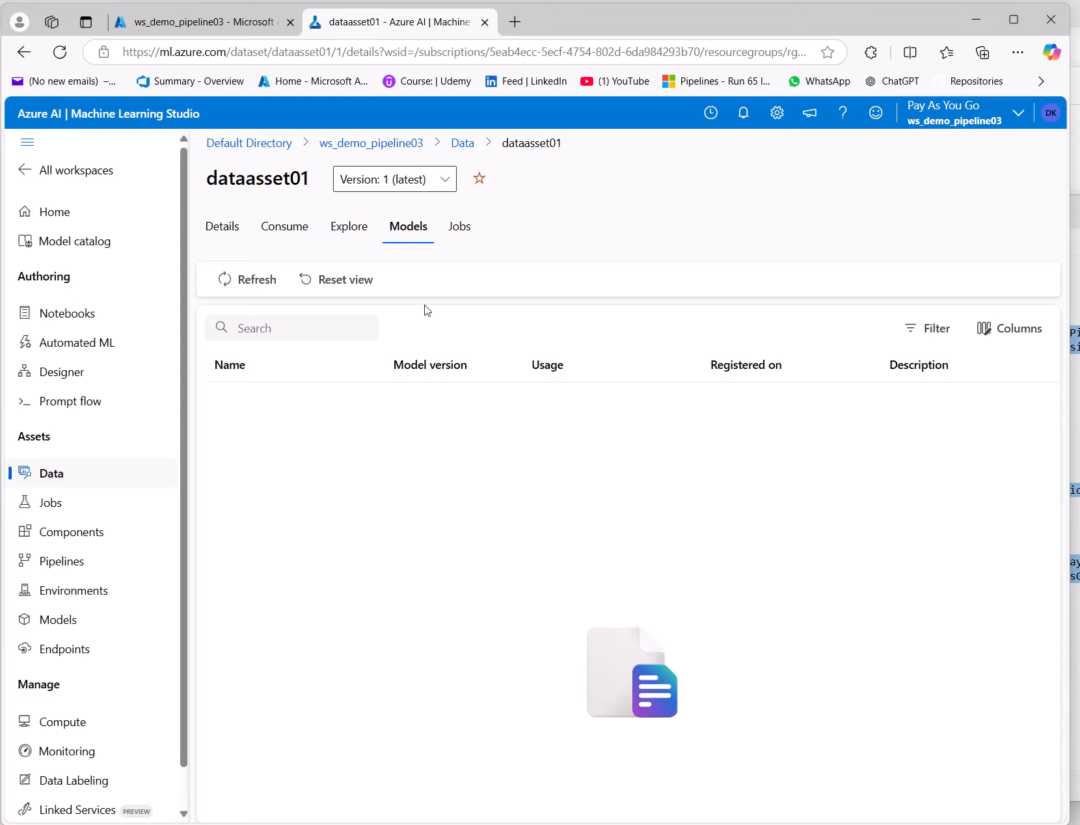
left_click(459, 229)
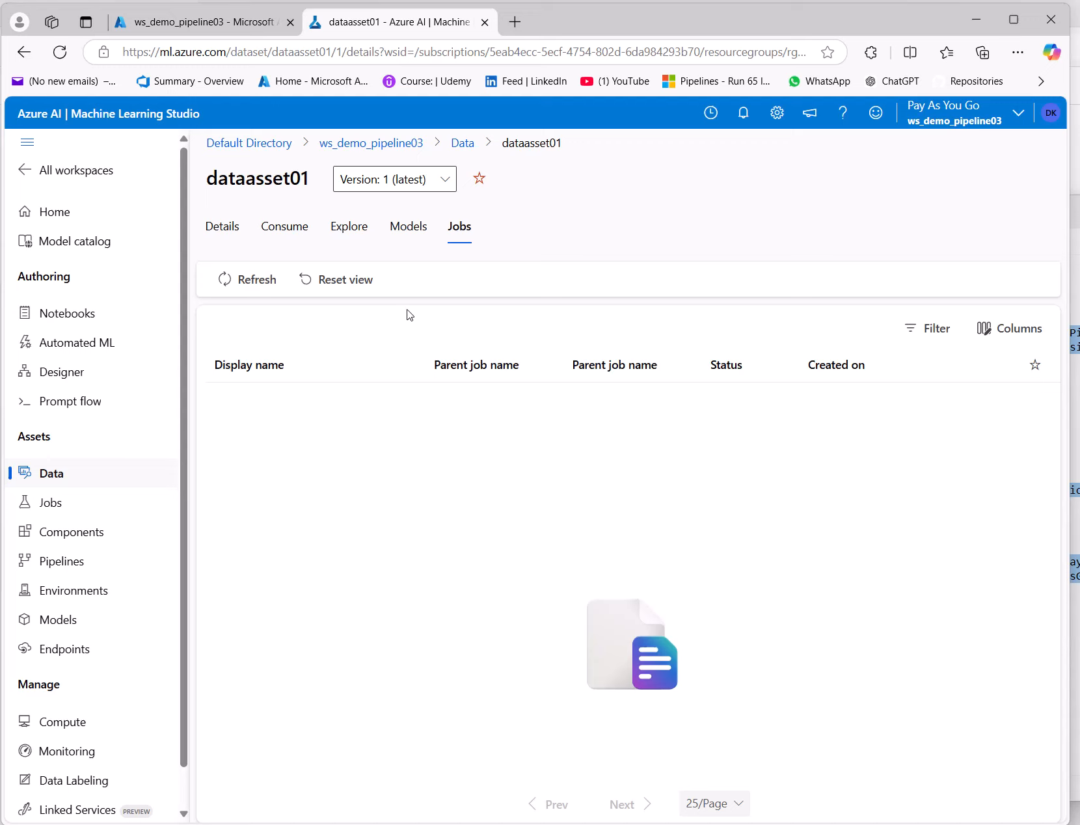
left_click(281, 231)
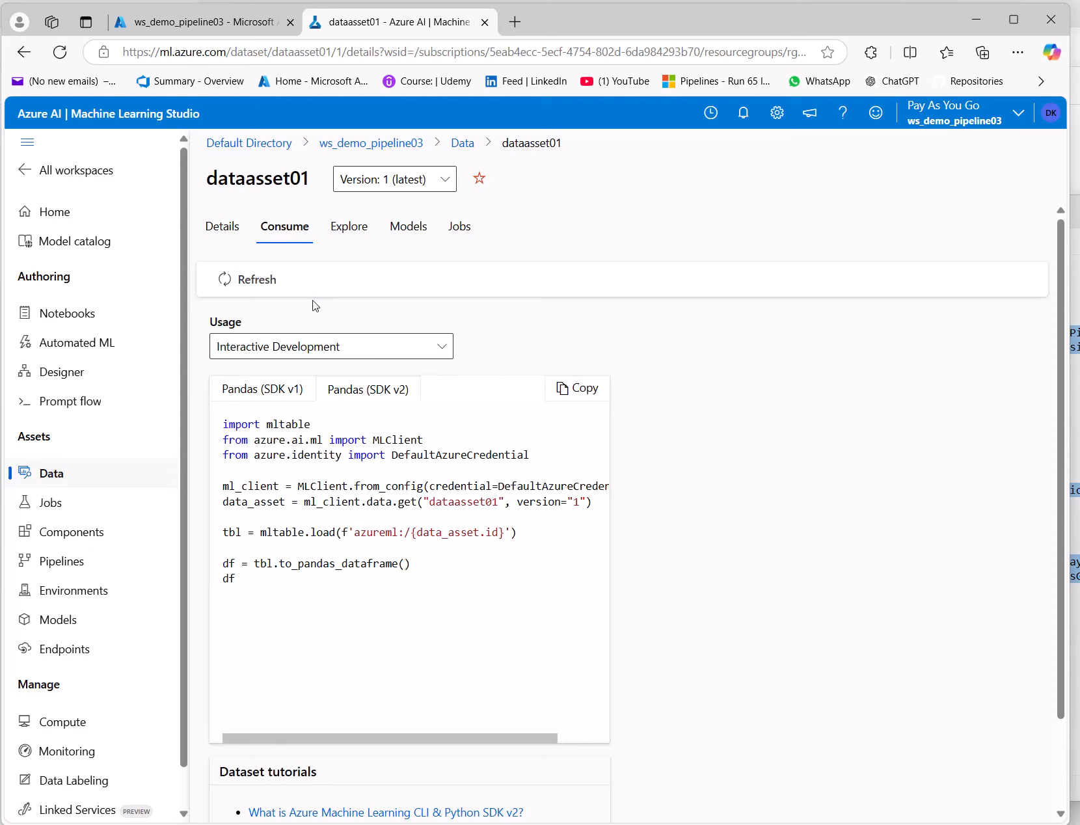
left_click(217, 228)
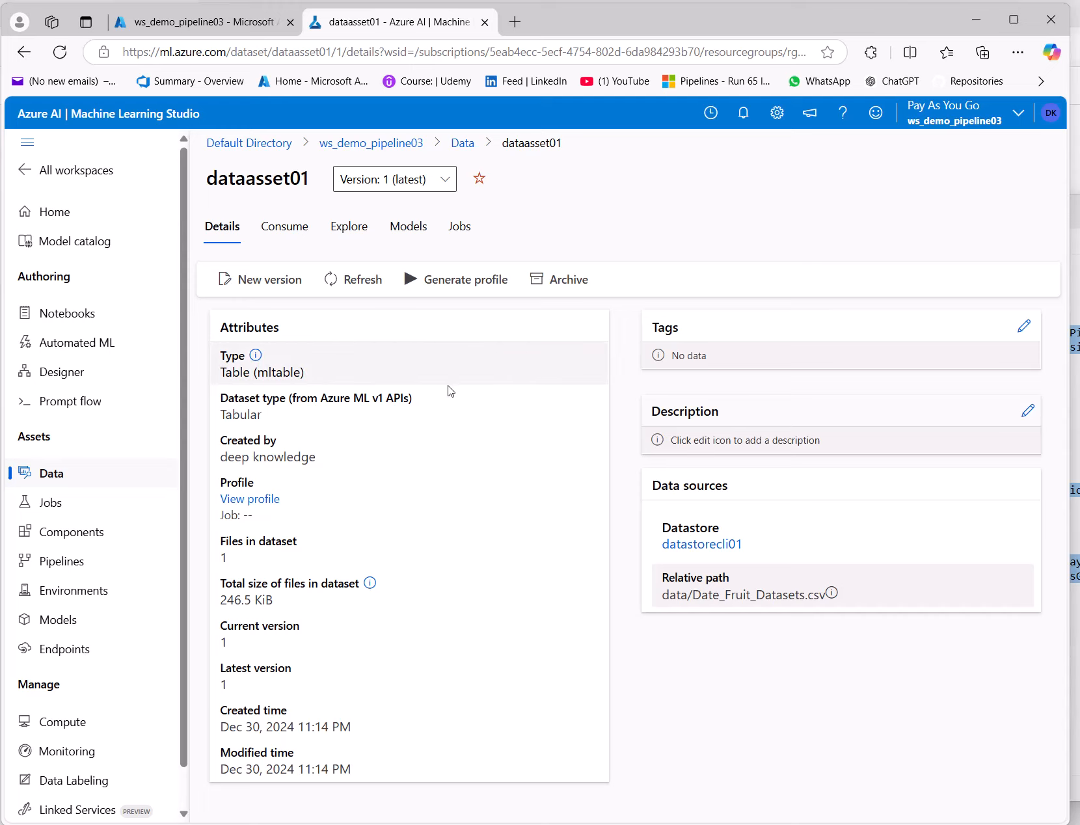
Step: Return to the Pandas (SDK v2) consumption code and inspect the line that retrieves dataasset01 version 1
left_click(275, 234)
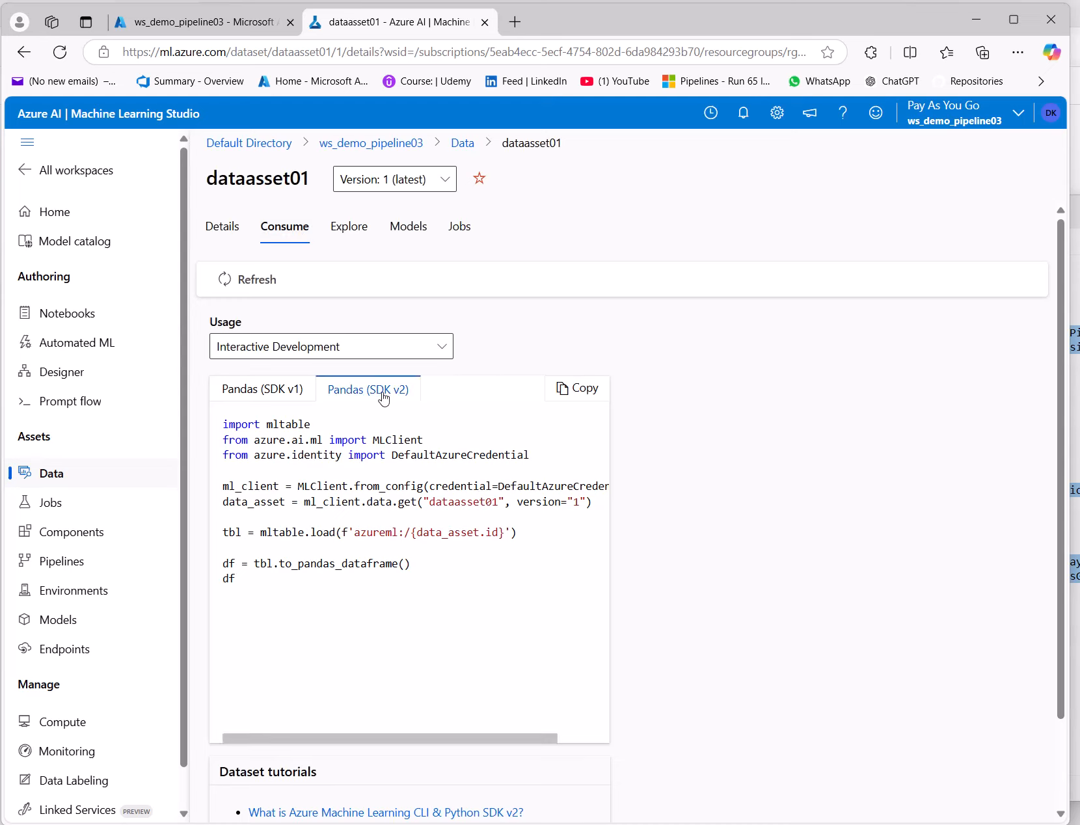
left_click(400, 503)
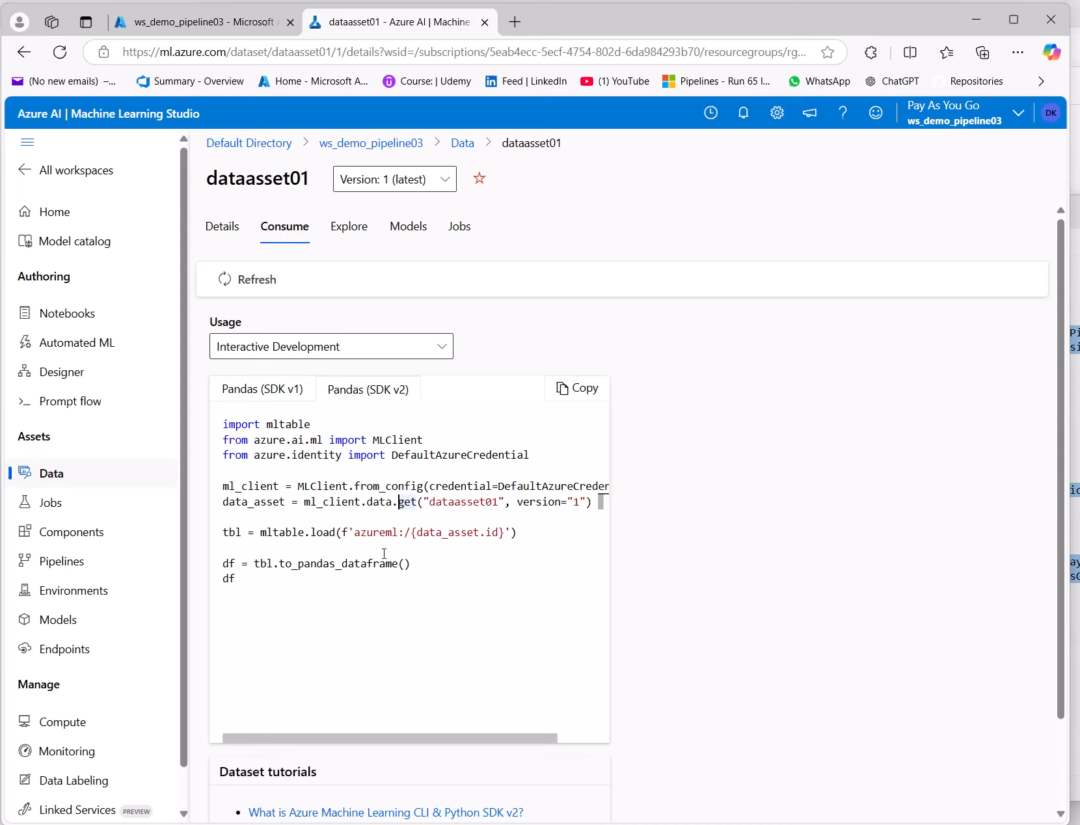